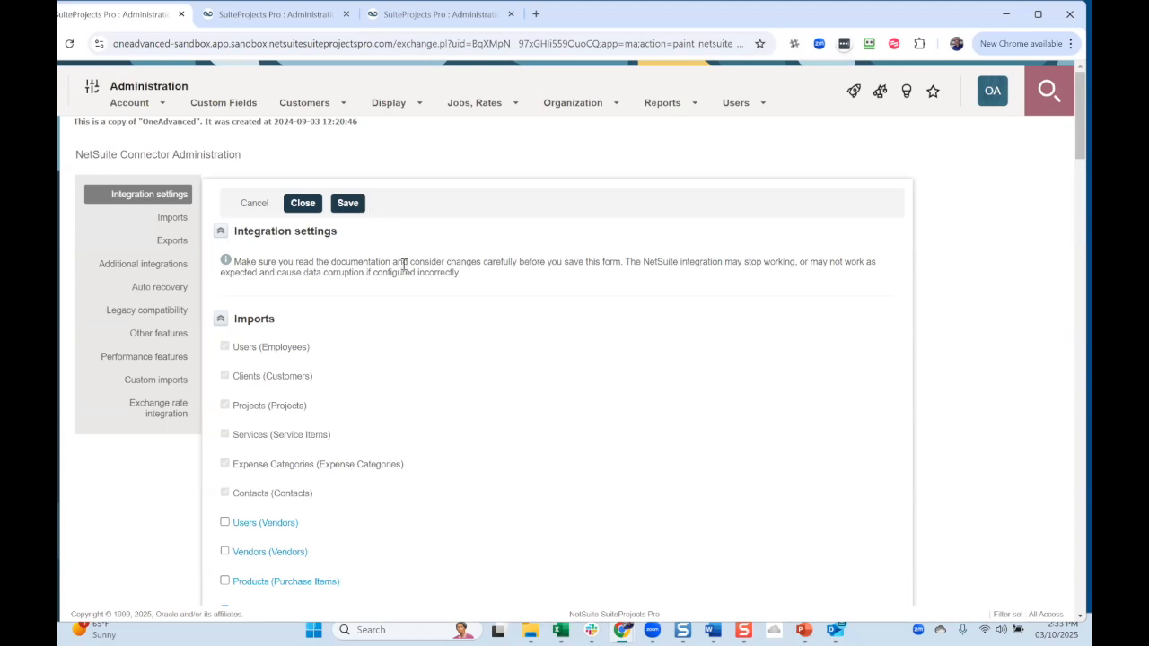
- Review the Imports, Exports and Additional integrations settings, then close the connector administration form
{"action": "scroll", "coordinate": [404, 288], "scroll_direction": "down", "scroll_amount": 2}
{"action": "scroll", "coordinate": [404, 288], "scroll_direction": "down", "scroll_amount": 6}
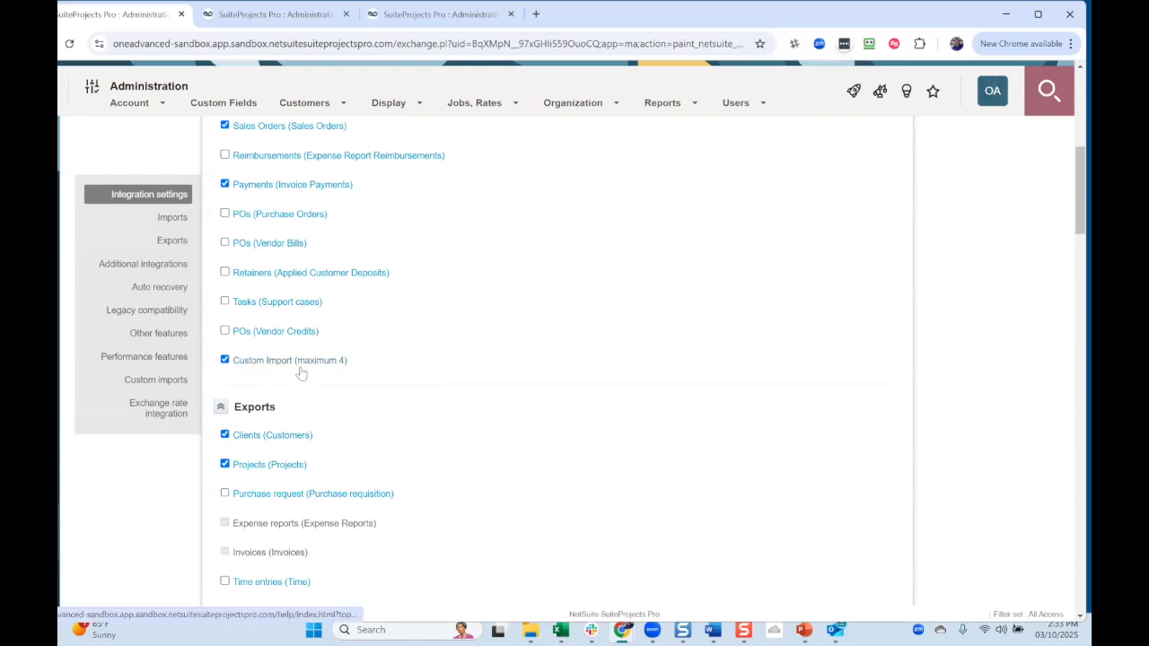
{"action": "scroll", "coordinate": [421, 366], "scroll_direction": "down", "scroll_amount": 8}
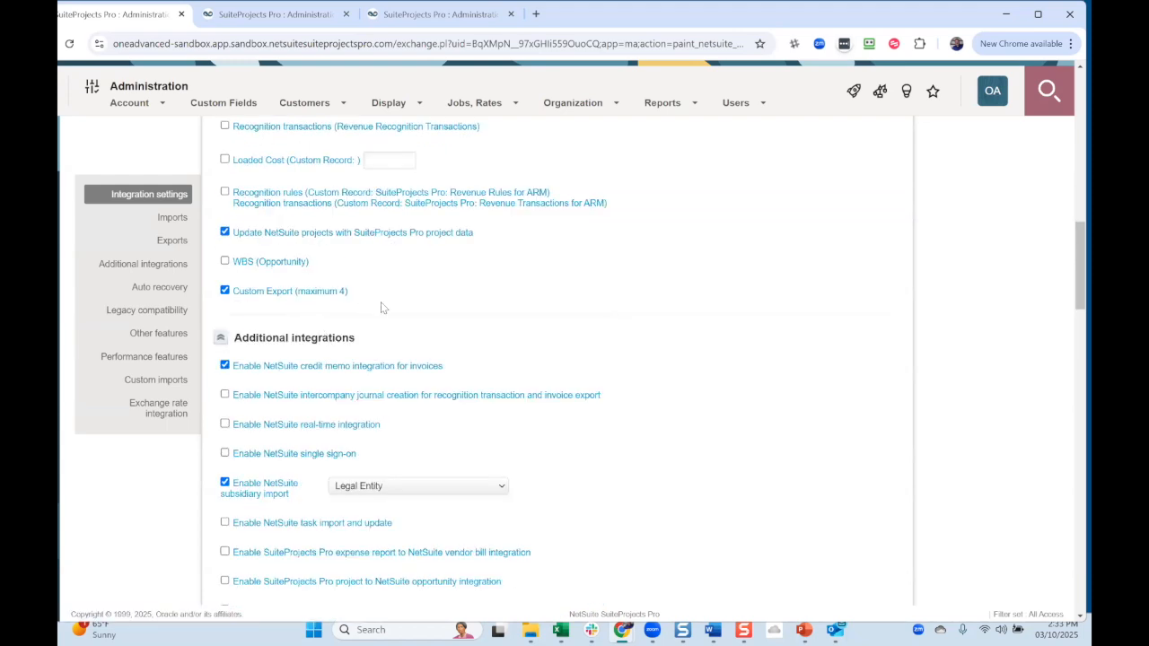
{"action": "scroll", "coordinate": [519, 345], "scroll_direction": "up", "scroll_amount": 10}
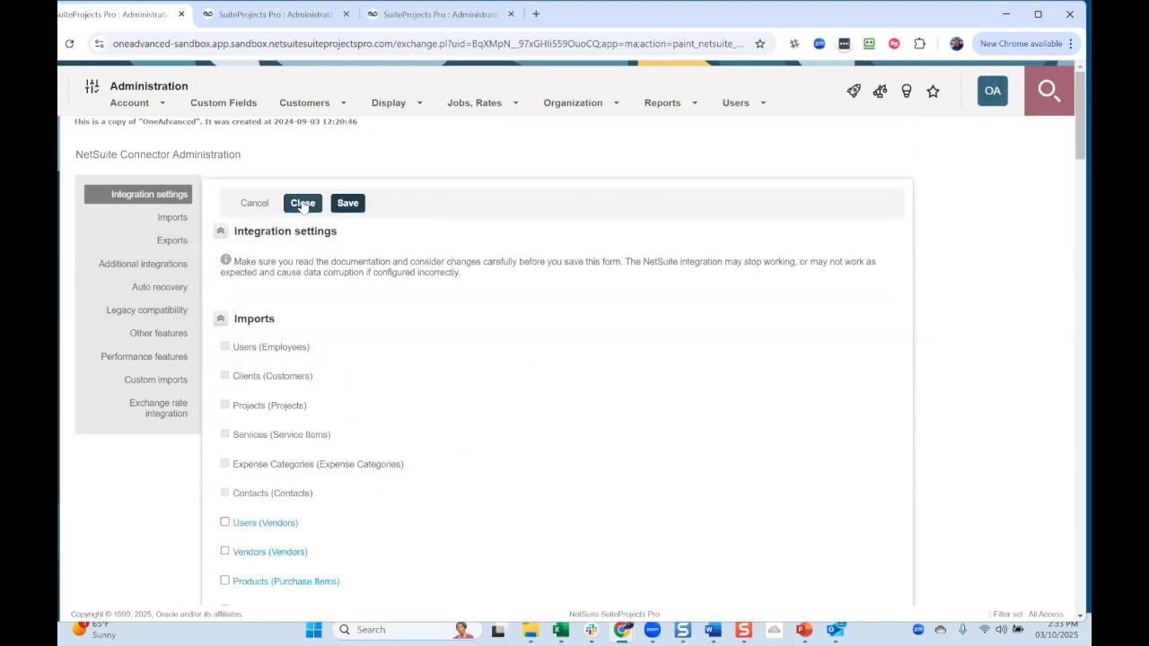
{"action": "left_click", "coordinate": [303, 205]}
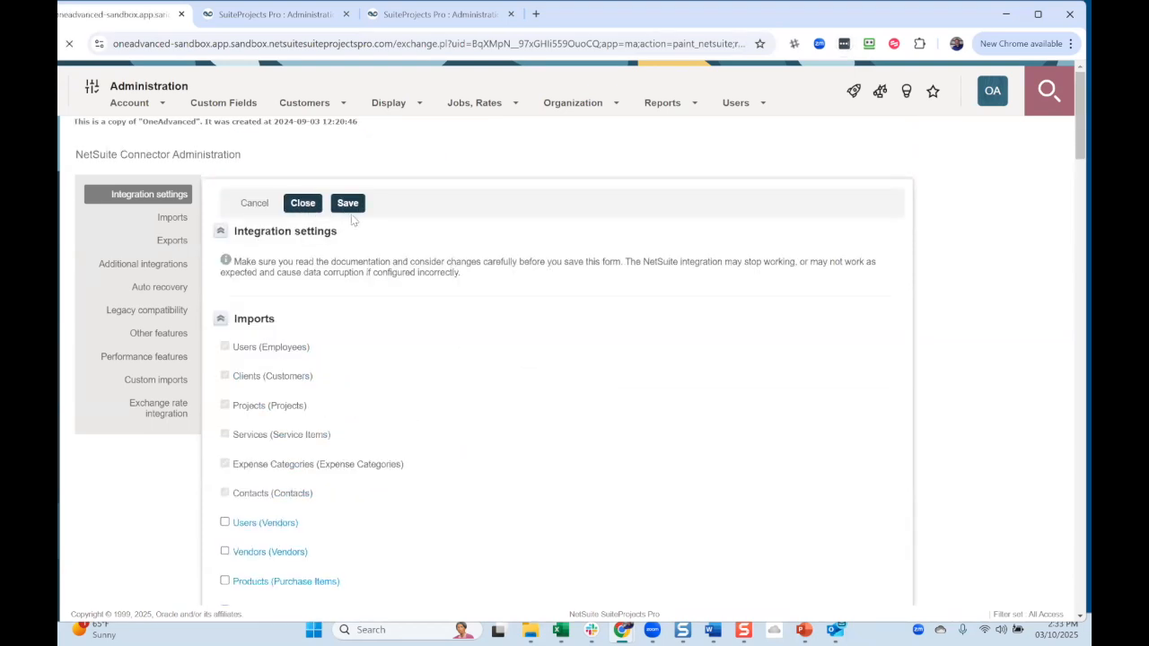
- On the NetSuite Connector tab, cancel the leftover Custom Import form and start a new Custom Import workflow
{"action": "left_click", "coordinate": [278, 13]}
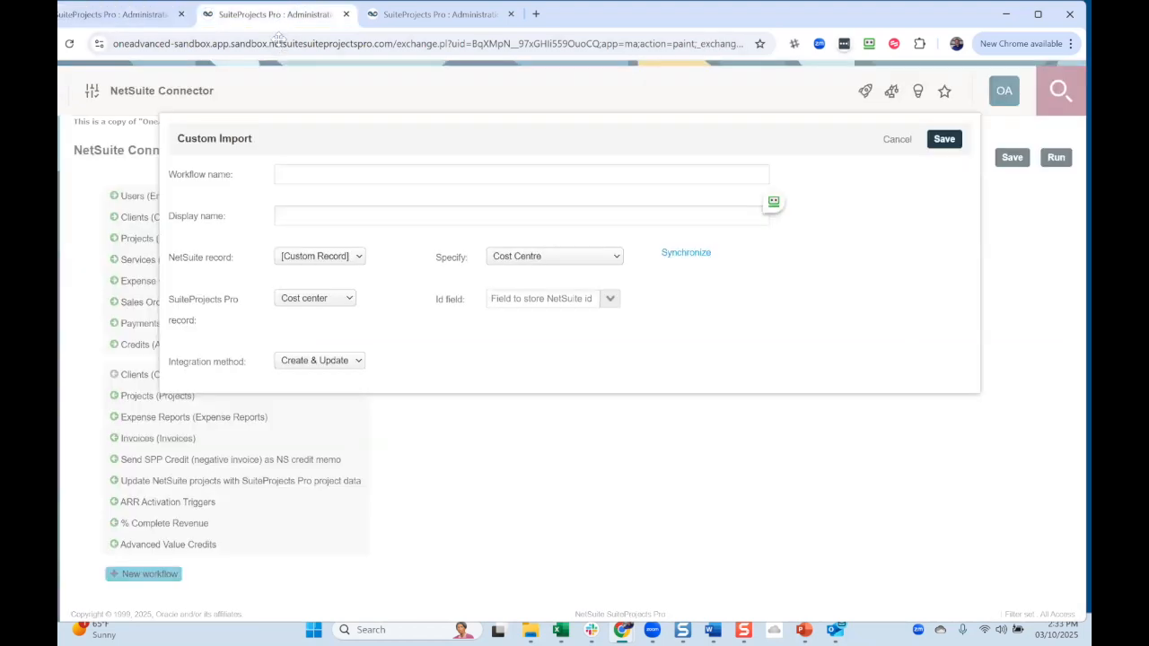
{"action": "left_click", "coordinate": [898, 140]}
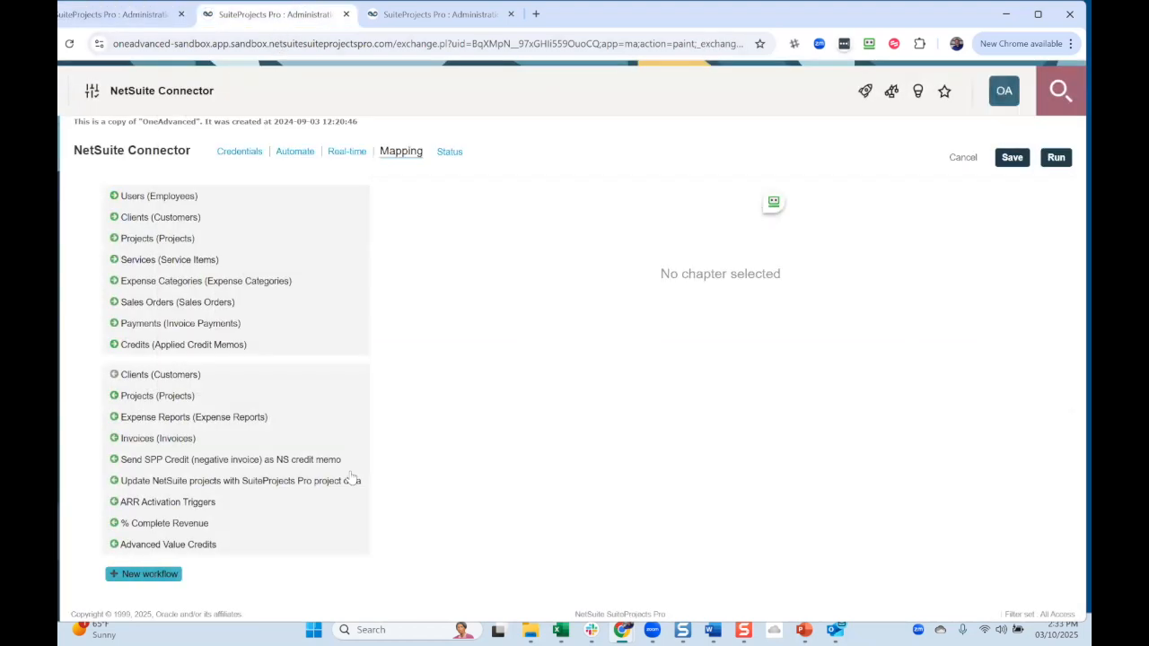
{"action": "left_click", "coordinate": [151, 576]}
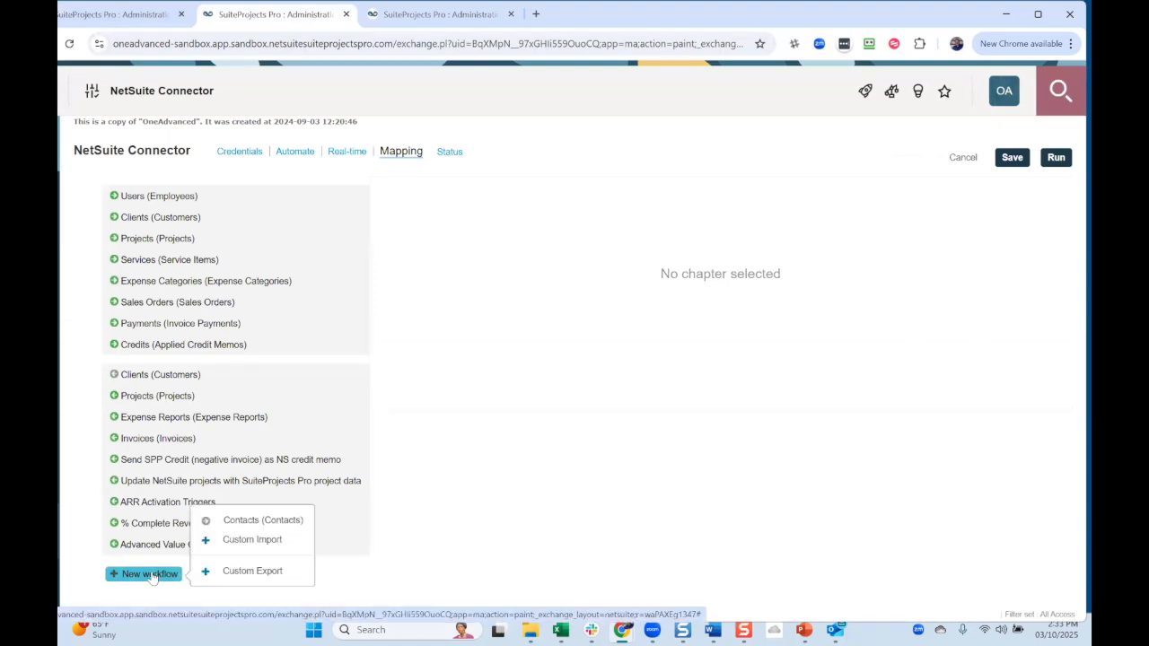
{"action": "left_click", "coordinate": [259, 541]}
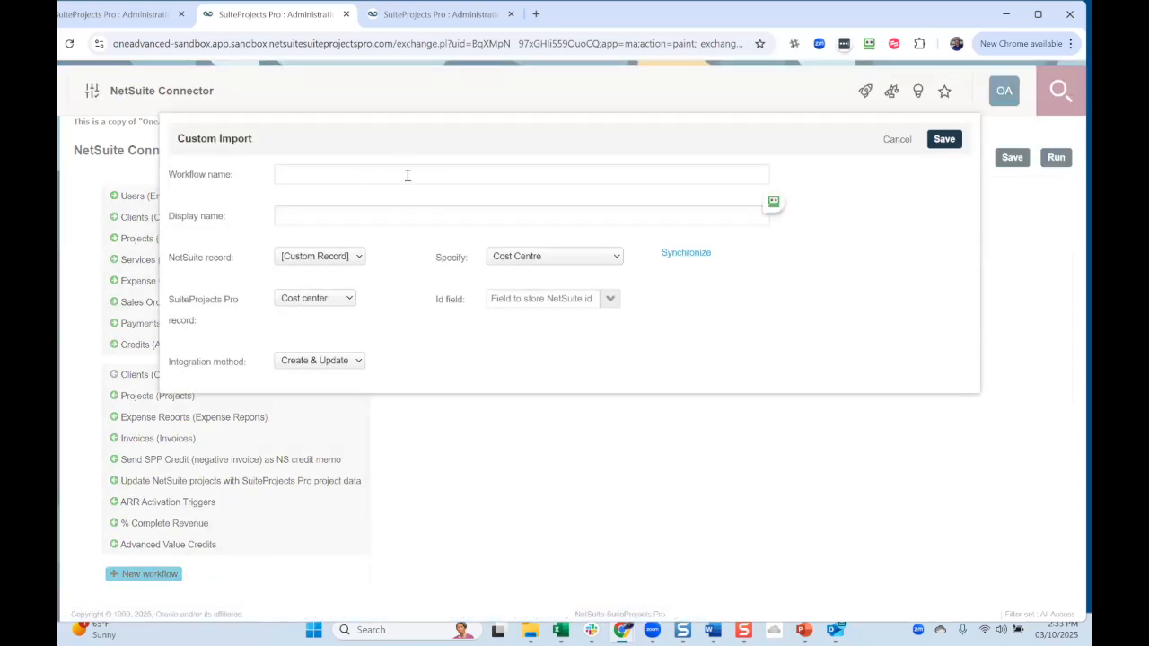
- Enter 'cost_ctr_sync' as the workflow name and 'Cost Center Sync' as the display name
{"action": "left_click", "coordinate": [404, 179]}
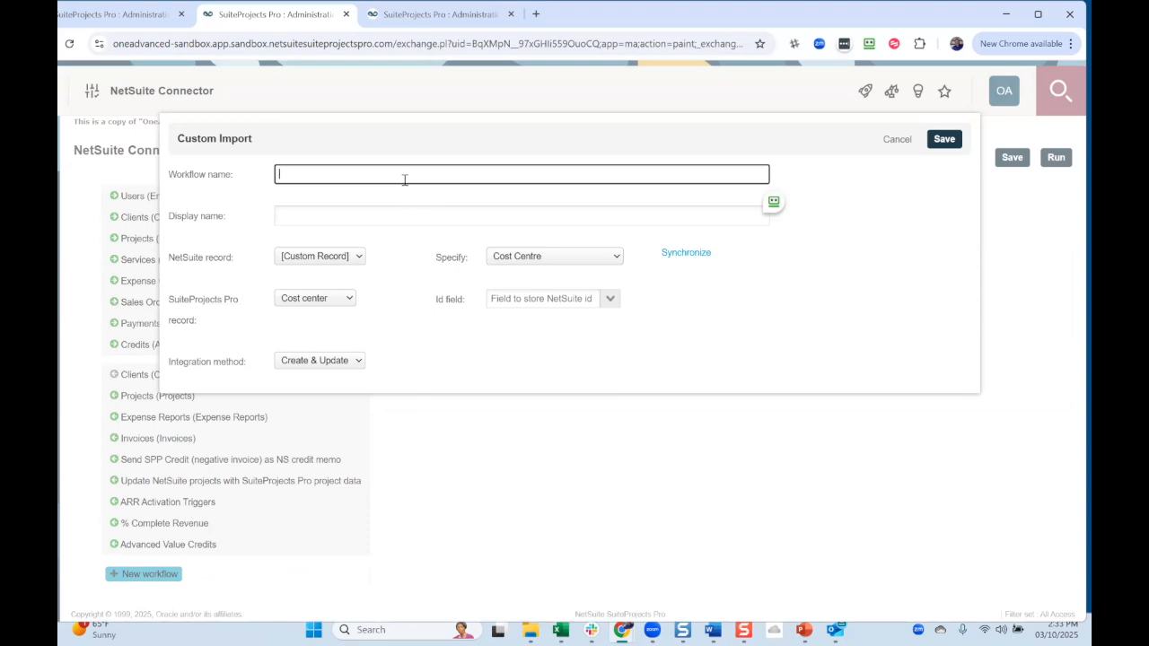
{"action": "type", "text": "Cost Center Sync"}
{"action": "triple_click", "coordinate": [321, 175]}
{"action": "left_click_drag", "start_coordinate": [311, 175], "coordinate": [345, 219]}
{"action": "left_click", "coordinate": [313, 174]}
{"action": "type", "text": "cost "}
{"action": "type", "text": "ctr_sync"}
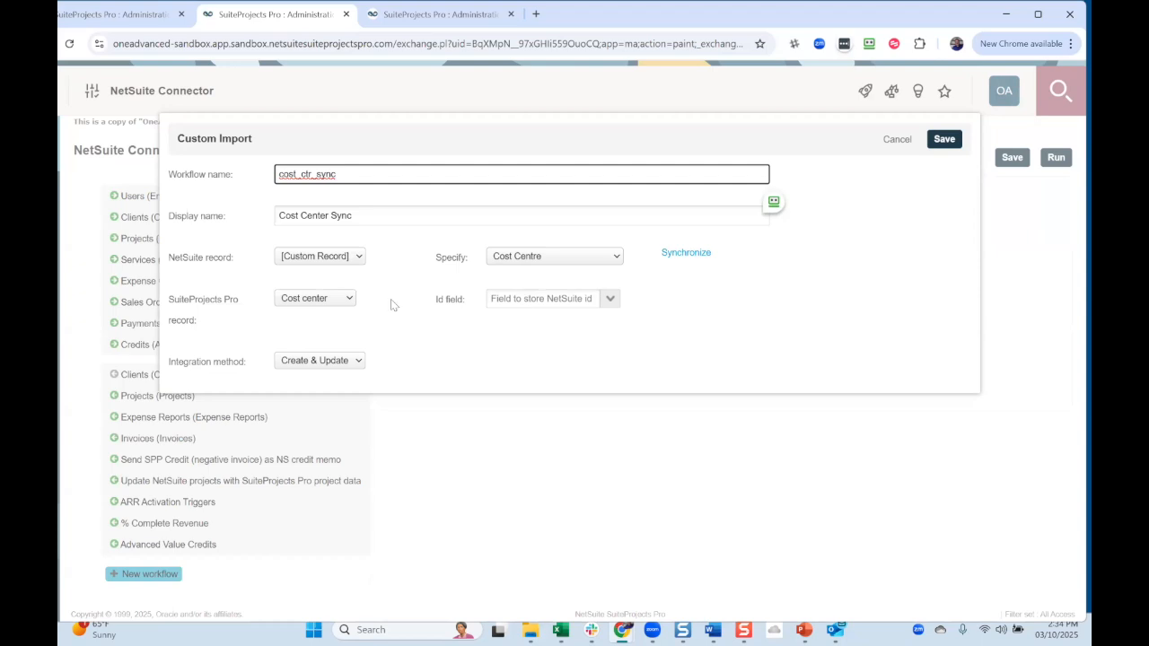
- Keep the Cost center record, set Id field to costcenter_ns_id__c, keep Create & Update, and save
{"action": "left_click", "coordinate": [350, 299]}
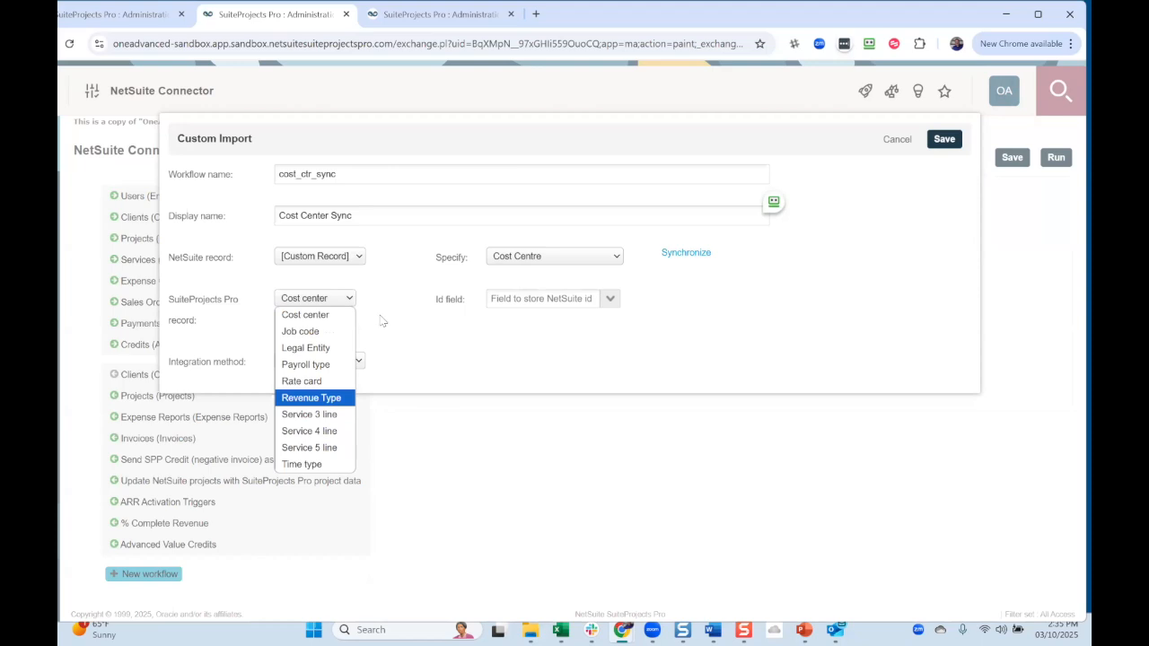
{"action": "left_click", "coordinate": [611, 298]}
{"action": "left_click", "coordinate": [611, 298]}
{"action": "left_click", "coordinate": [585, 350]}
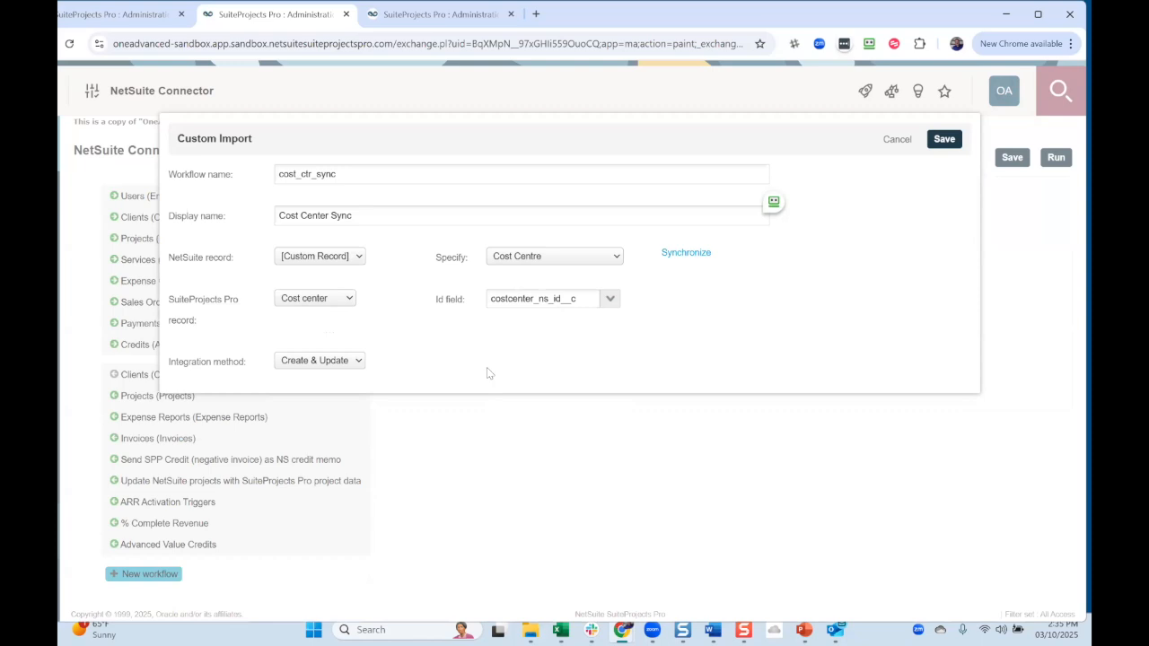
{"action": "left_click", "coordinate": [343, 363]}
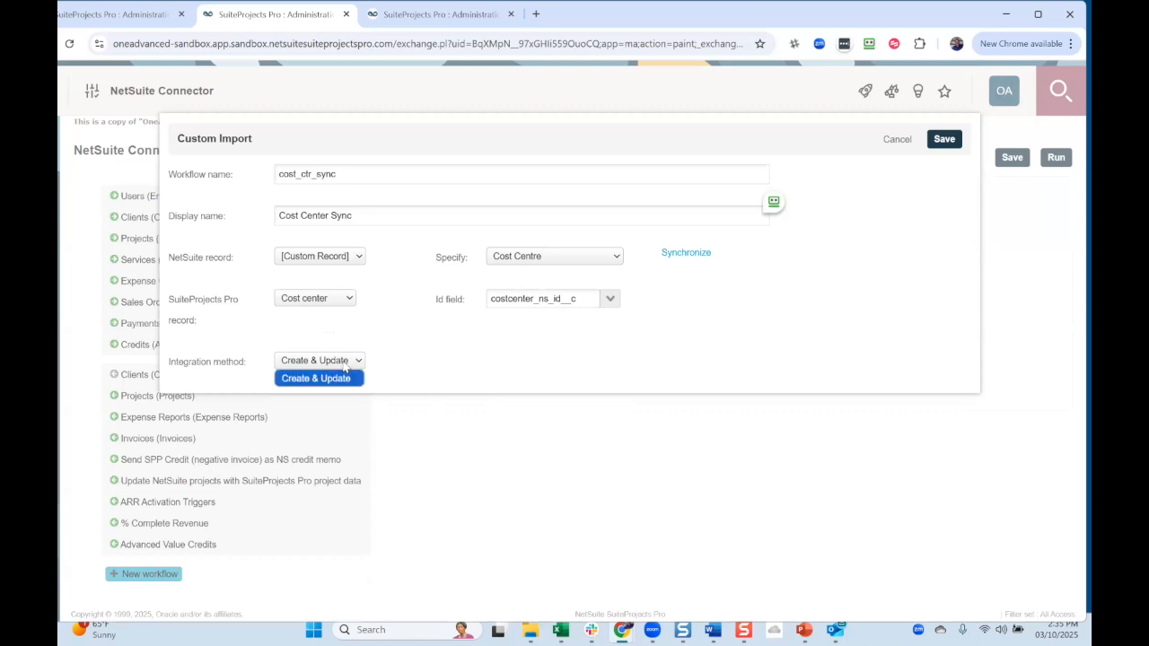
{"action": "left_click", "coordinate": [382, 363]}
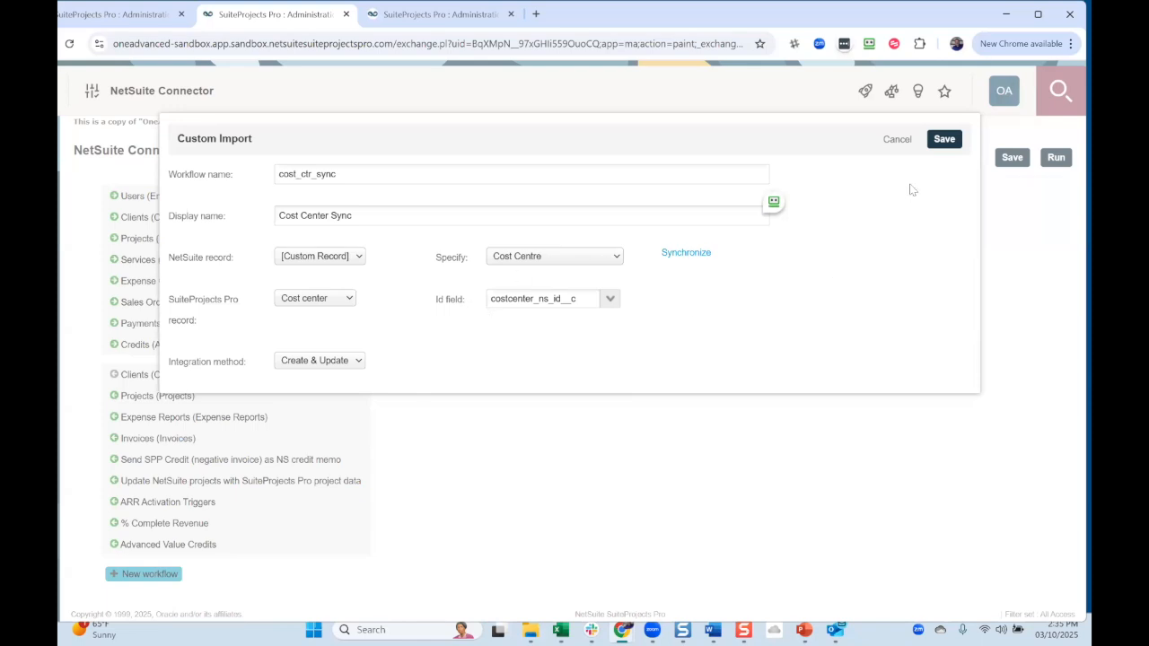
{"action": "left_click", "coordinate": [944, 139]}
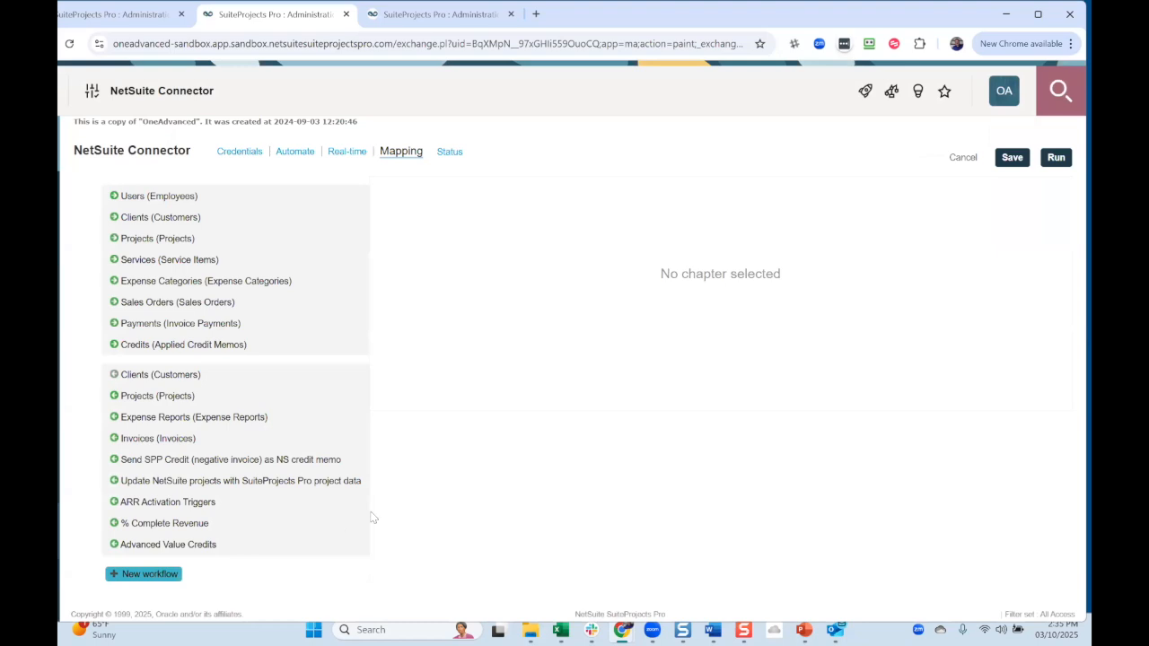
- Open Cost Center Sync's mapping and add a row mapping CustomRecord.name to Cost_center.name
{"action": "left_click", "coordinate": [153, 580]}
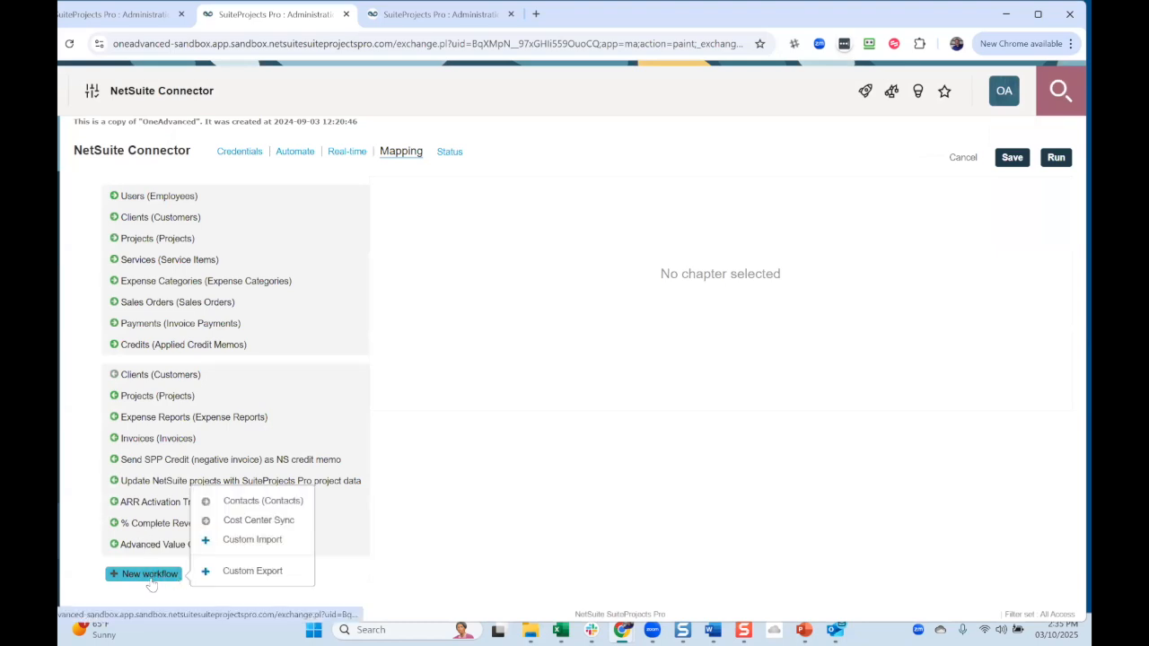
{"action": "left_click", "coordinate": [255, 522]}
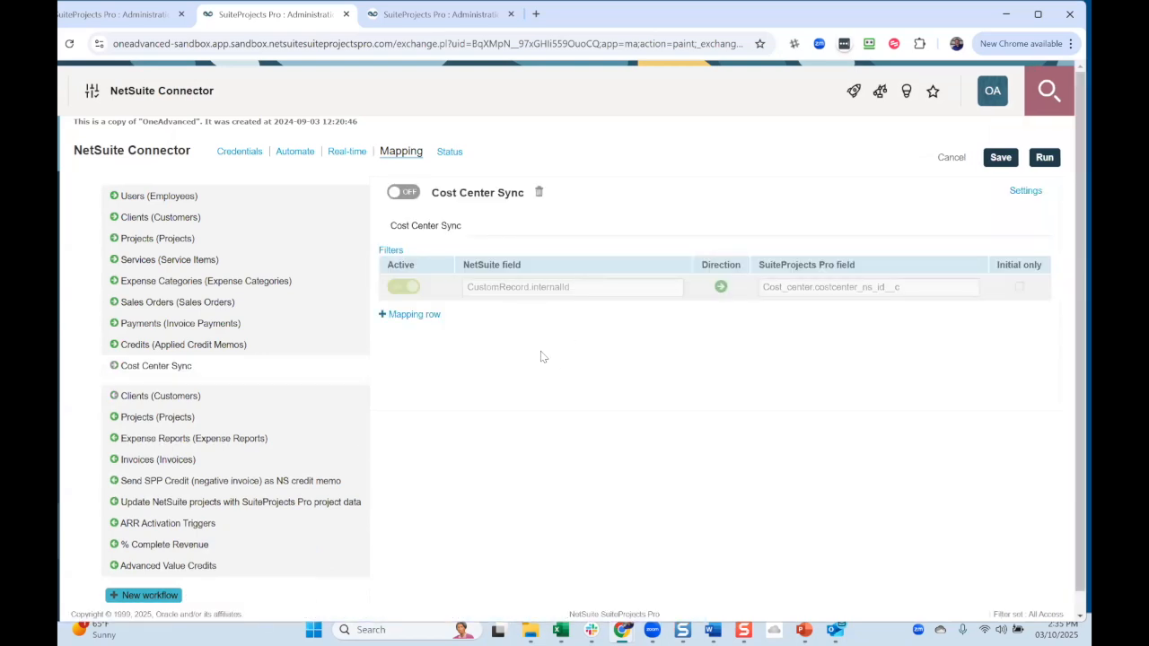
{"action": "left_click", "coordinate": [405, 315]}
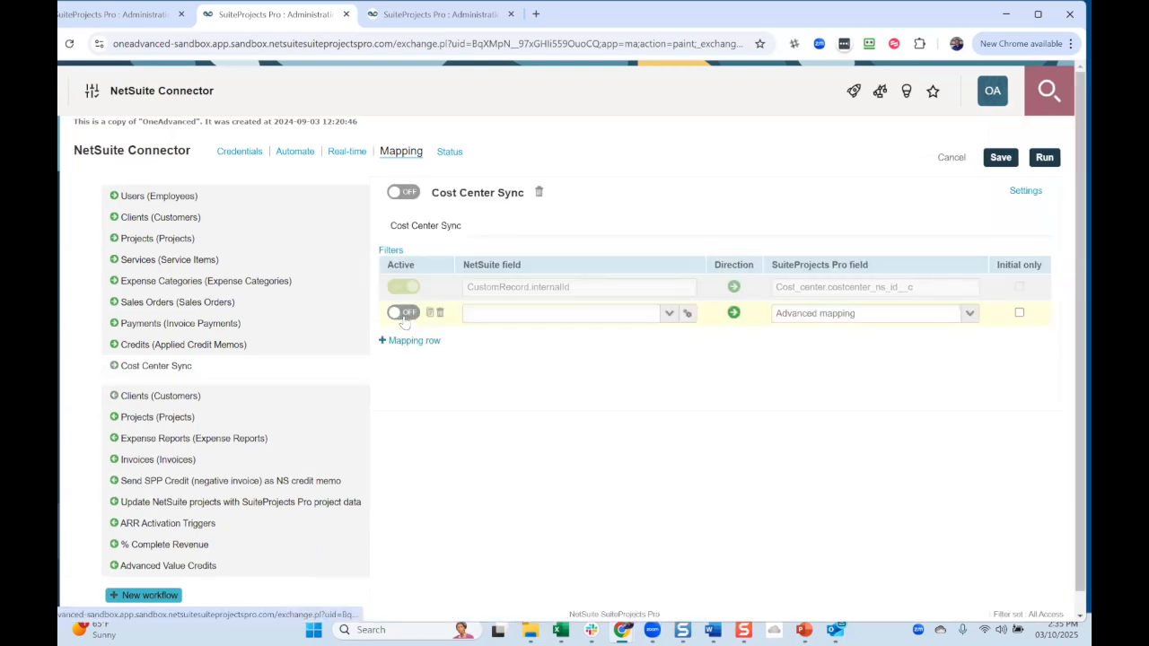
{"action": "left_click", "coordinate": [667, 315]}
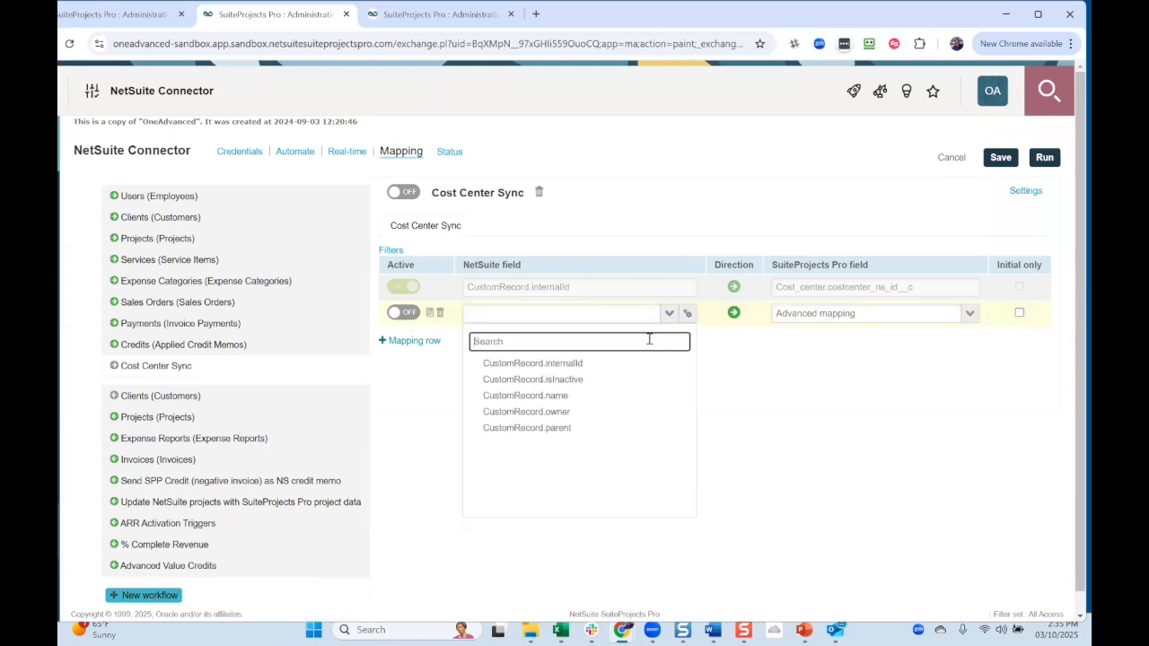
{"action": "left_click", "coordinate": [605, 398]}
{"action": "left_click", "coordinate": [970, 313]}
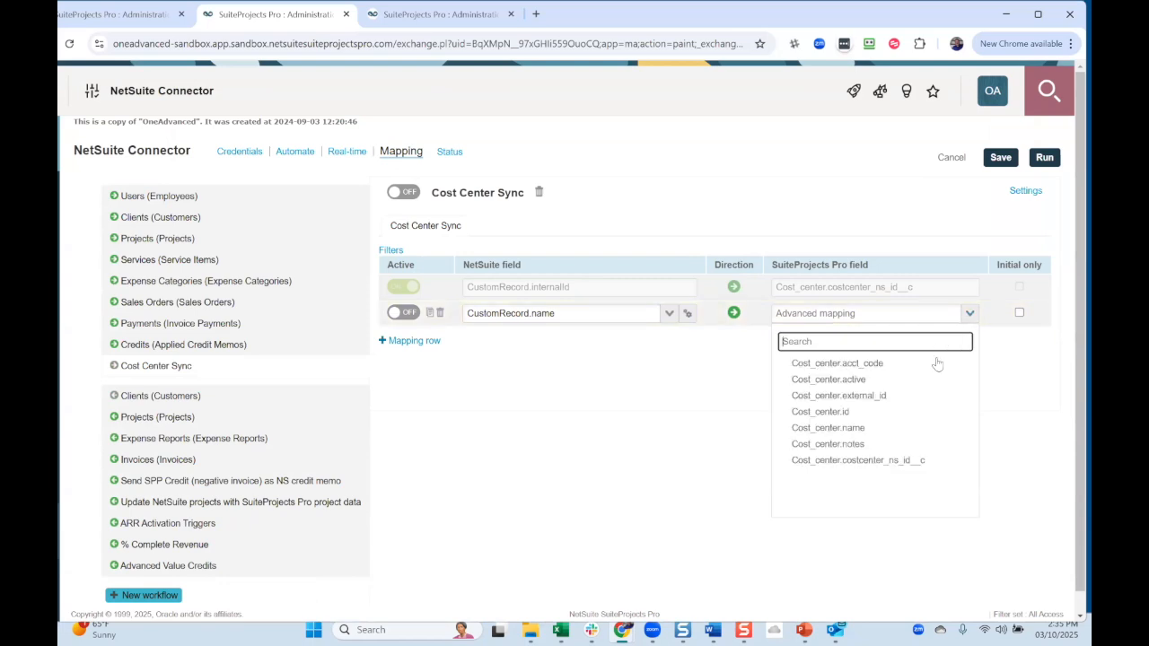
{"action": "left_click", "coordinate": [882, 428]}
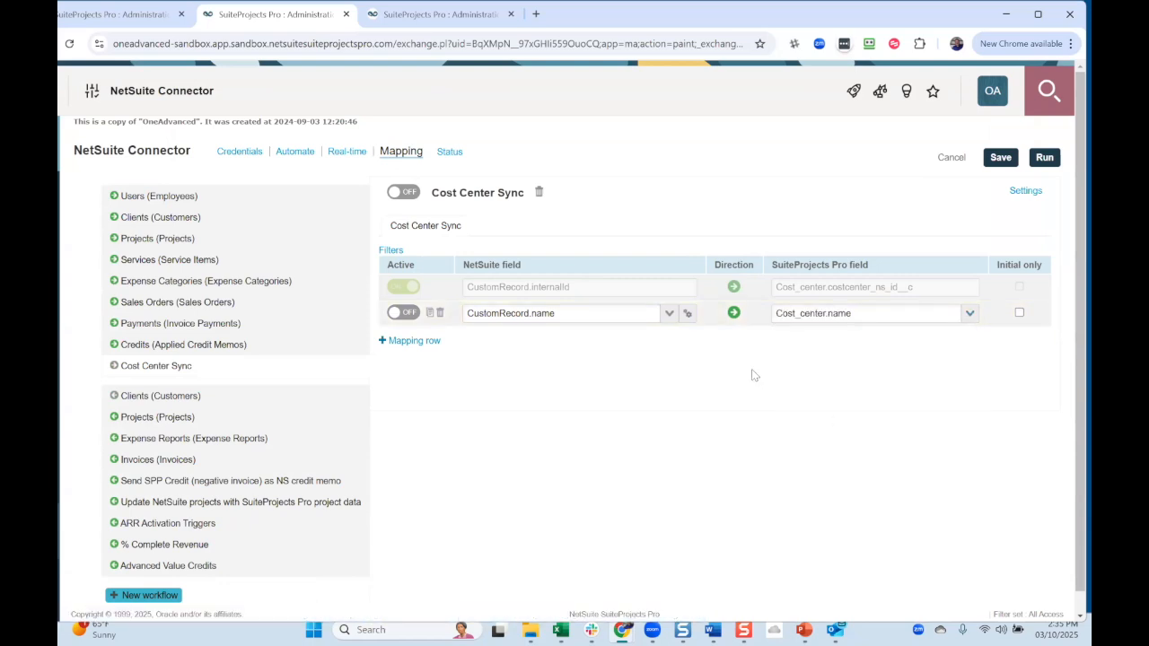
- Add a third mapping row, open its advanced mapping, and cancel without changes
{"action": "left_click", "coordinate": [416, 342]}
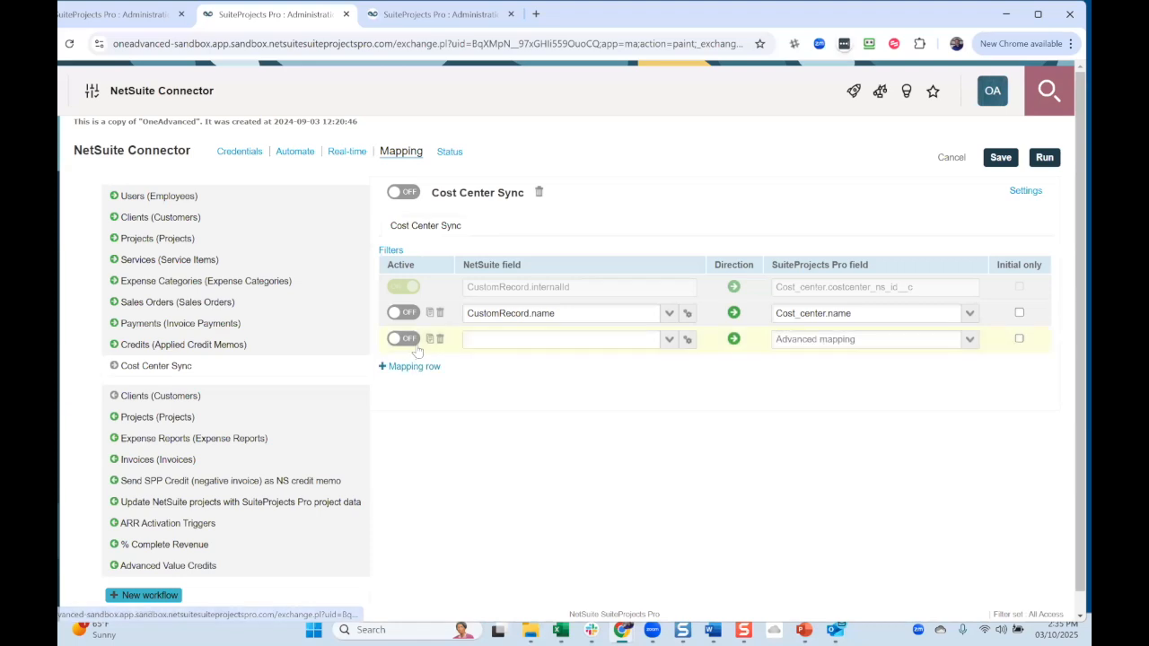
{"action": "left_click", "coordinate": [669, 340]}
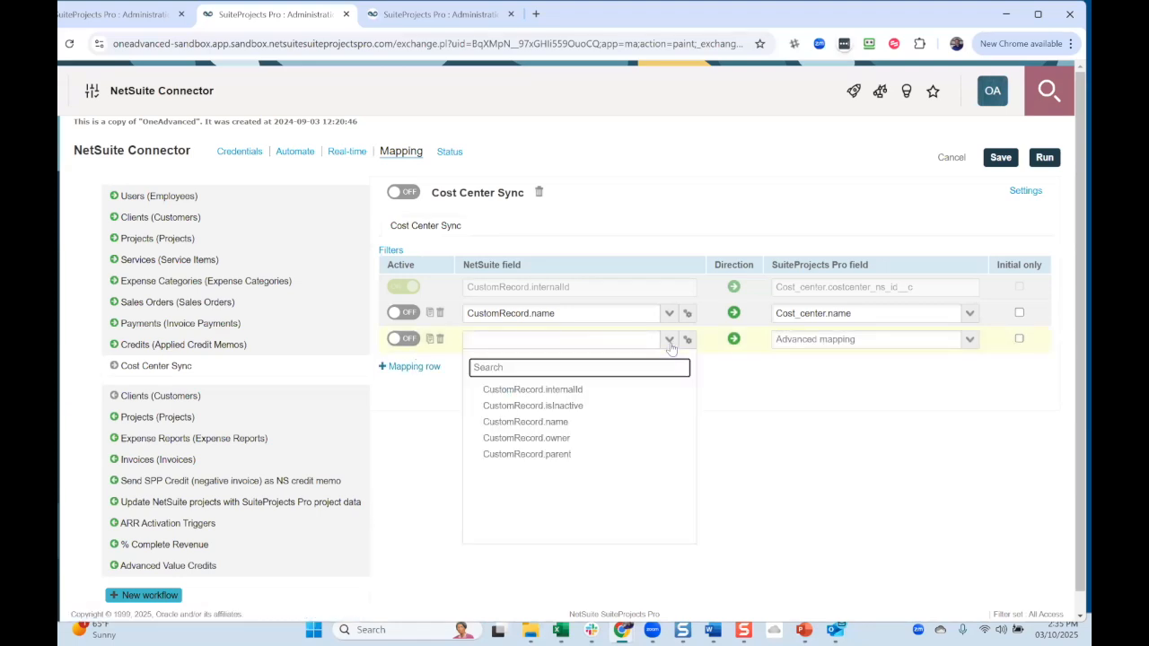
{"action": "left_click", "coordinate": [687, 339]}
{"action": "left_click", "coordinate": [688, 339]}
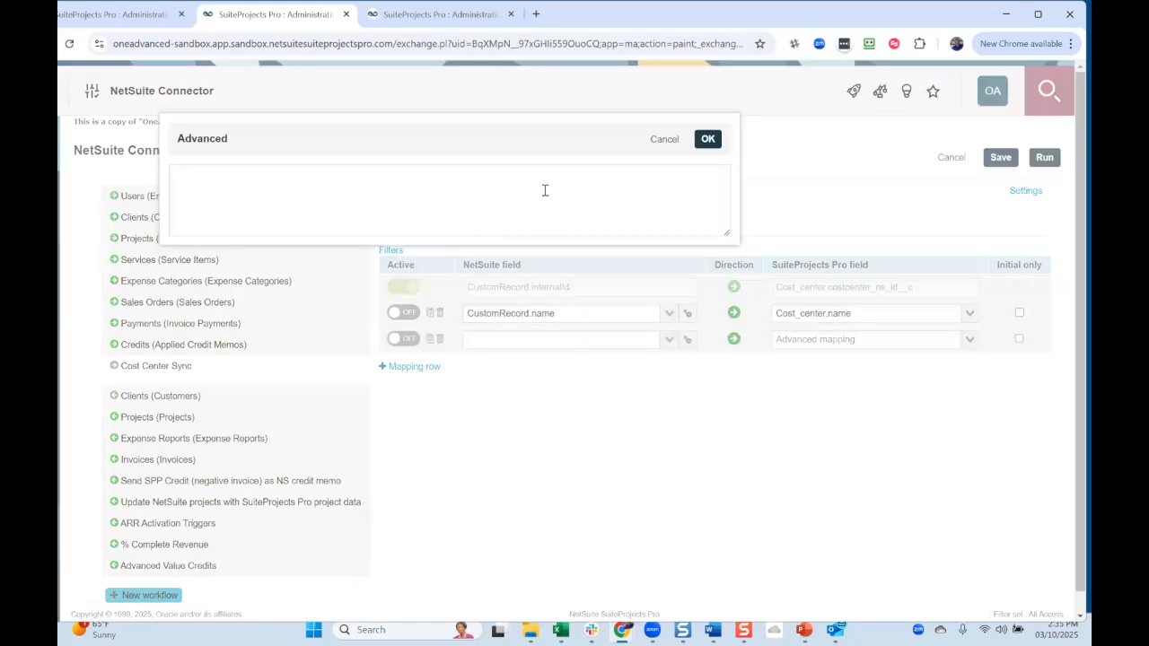
{"action": "left_click", "coordinate": [664, 140]}
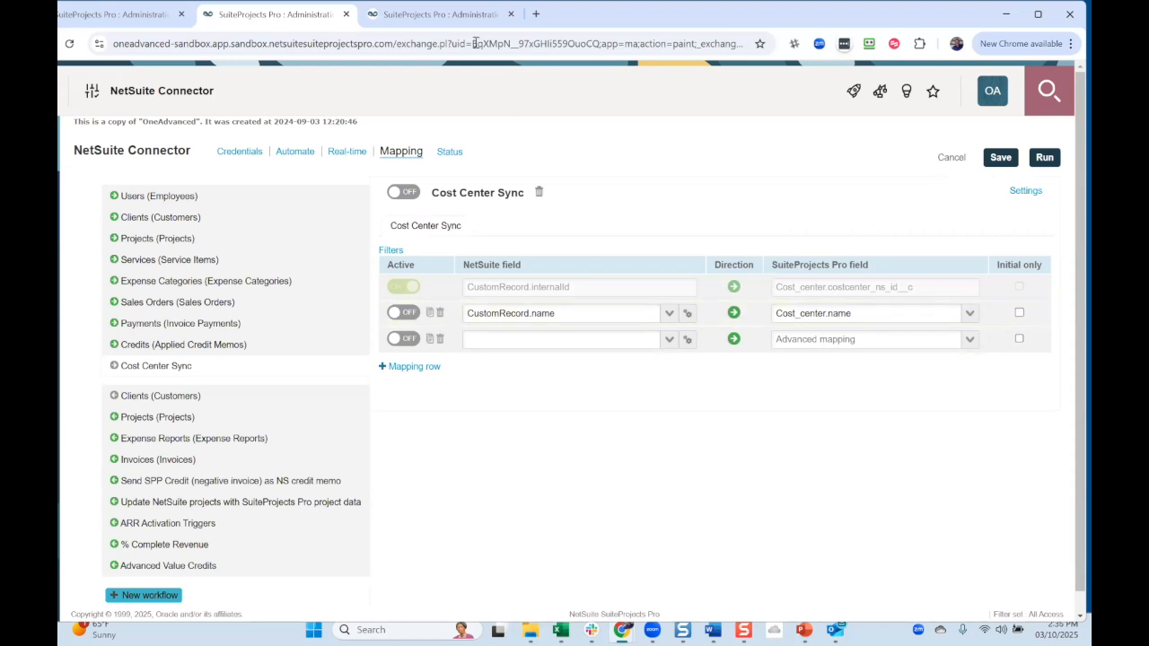
- Switch to the third browser tab showing the NetSuite Connector Mapping page
{"action": "left_click", "coordinate": [461, 15]}
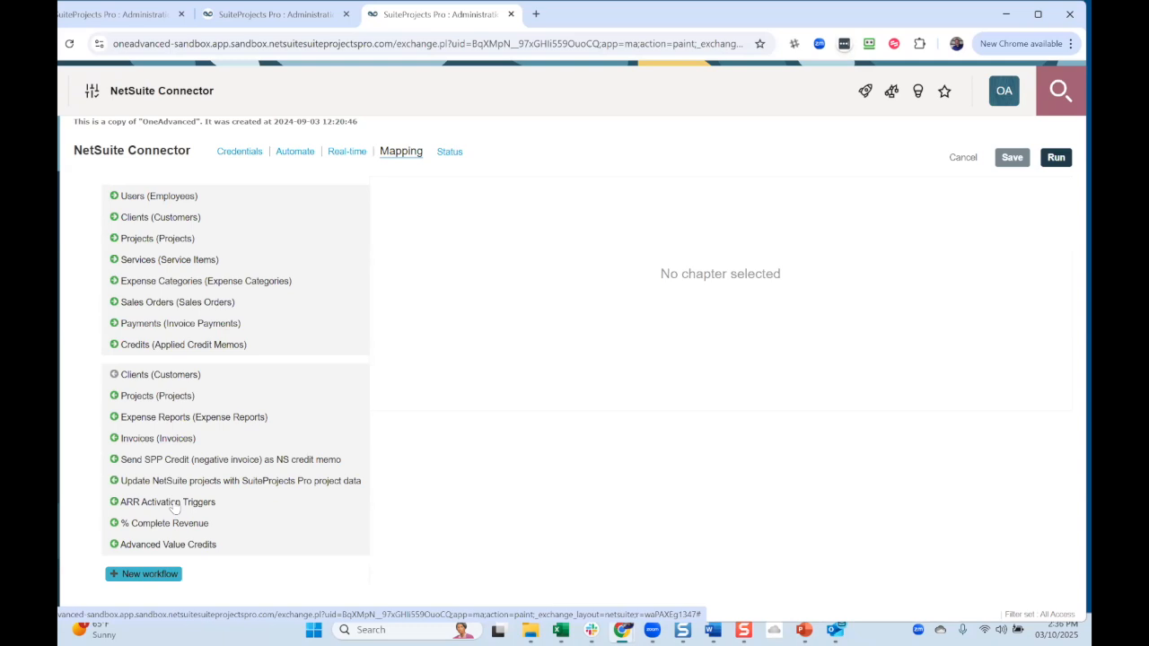
- Open the ARR Activation Triggers mapping, then the % Complete Revenue mapping
{"action": "left_click", "coordinate": [175, 506]}
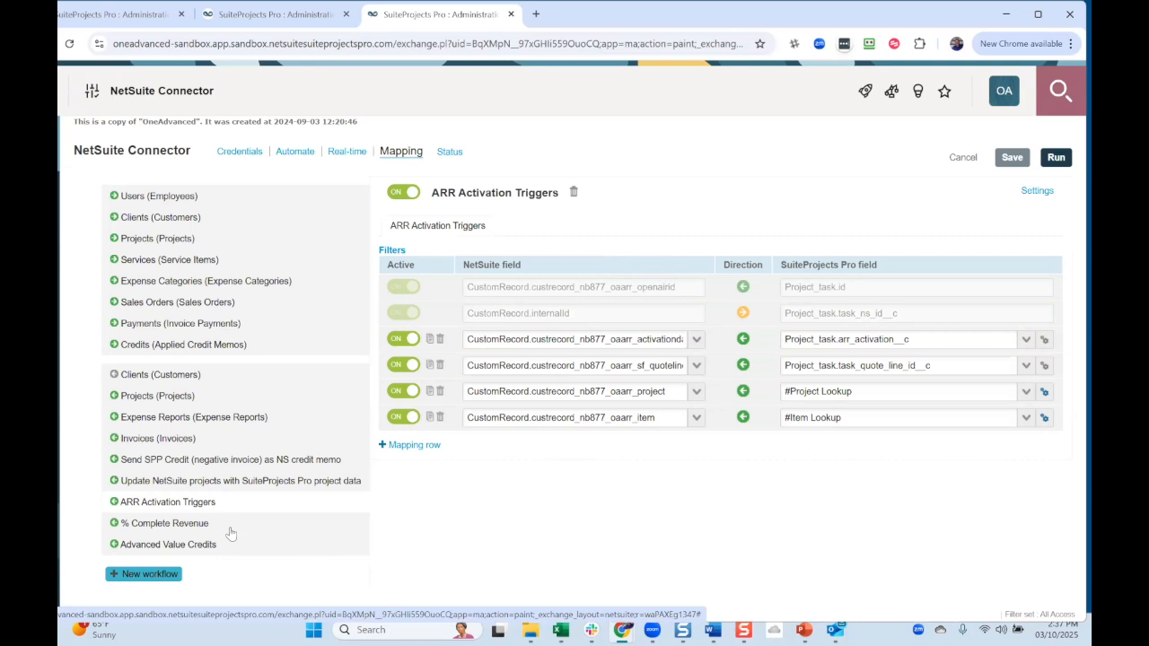
{"action": "left_click", "coordinate": [180, 524]}
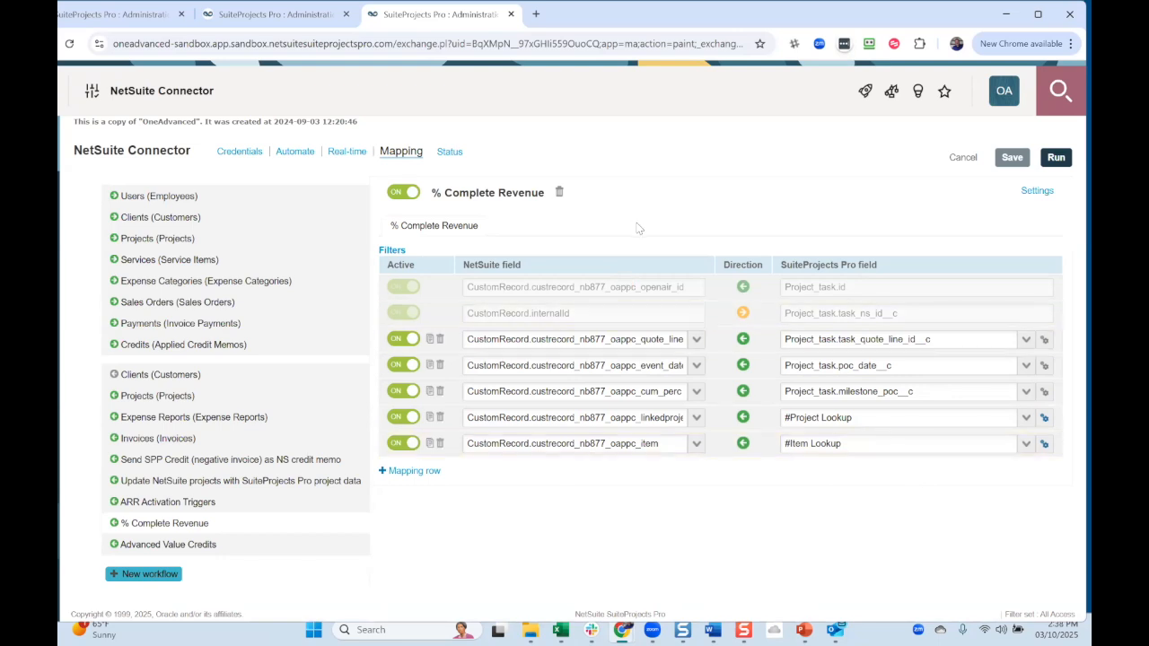
- Open the Advanced Value Credits workflow mapping from the left list
{"action": "left_click", "coordinate": [190, 545]}
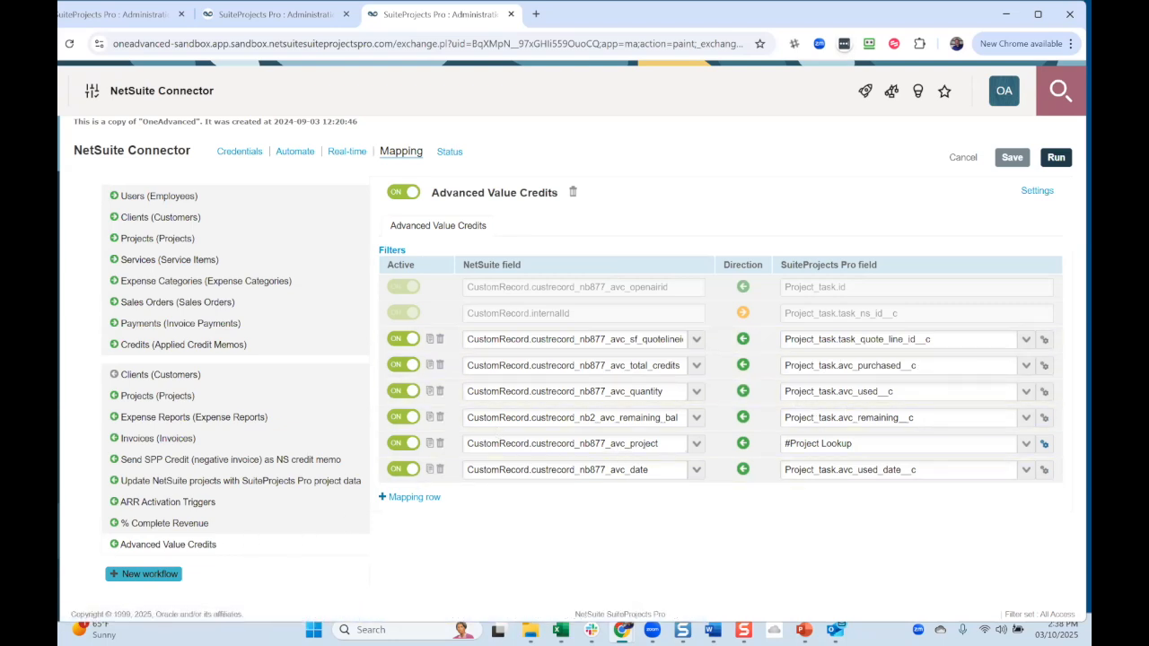
- Show the new-workflow choices: Contacts, Custom Import and Custom Export
{"action": "left_click", "coordinate": [155, 575]}
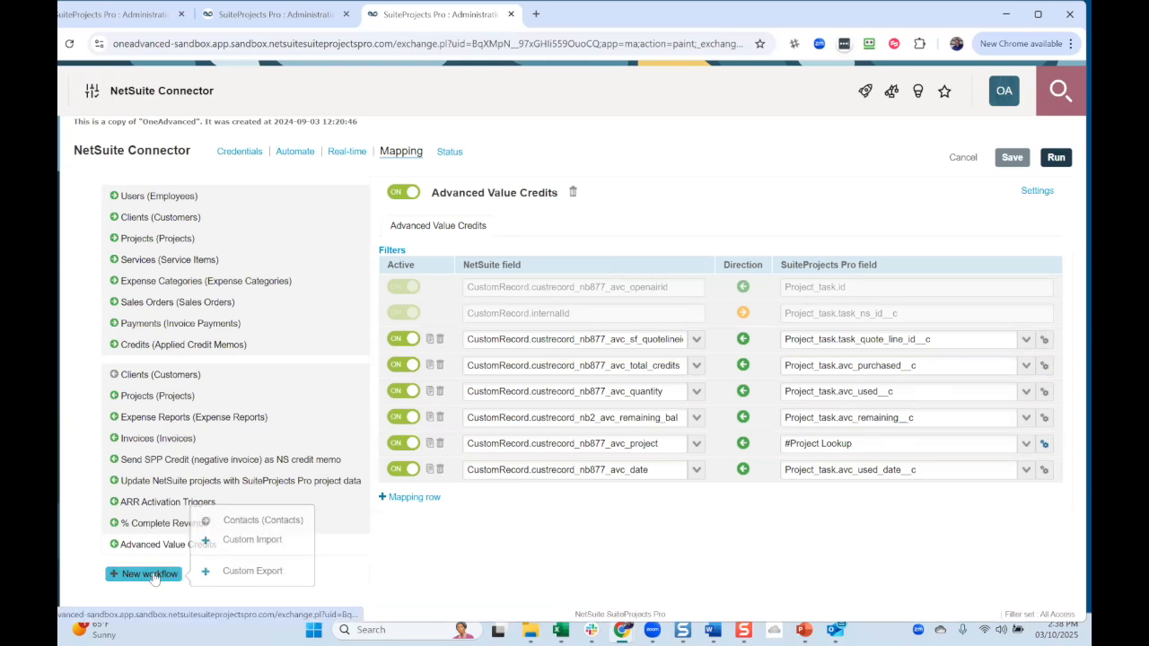
{"action": "left_click", "coordinate": [250, 576]}
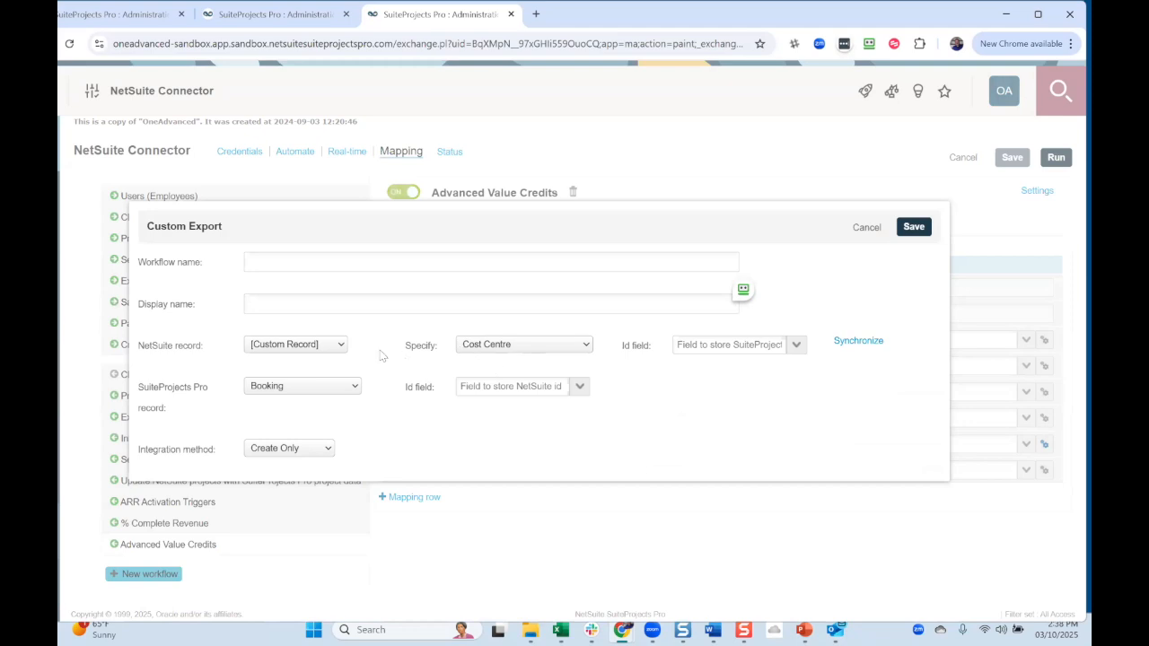
{"action": "left_click", "coordinate": [542, 349]}
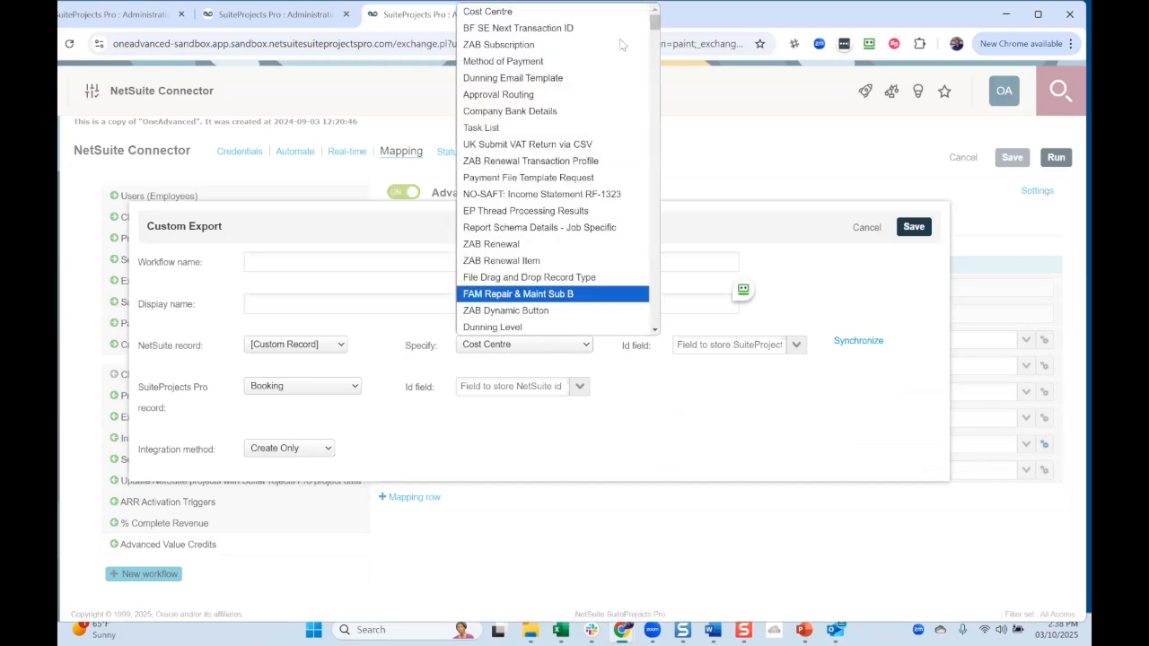
{"action": "left_click", "coordinate": [667, 396]}
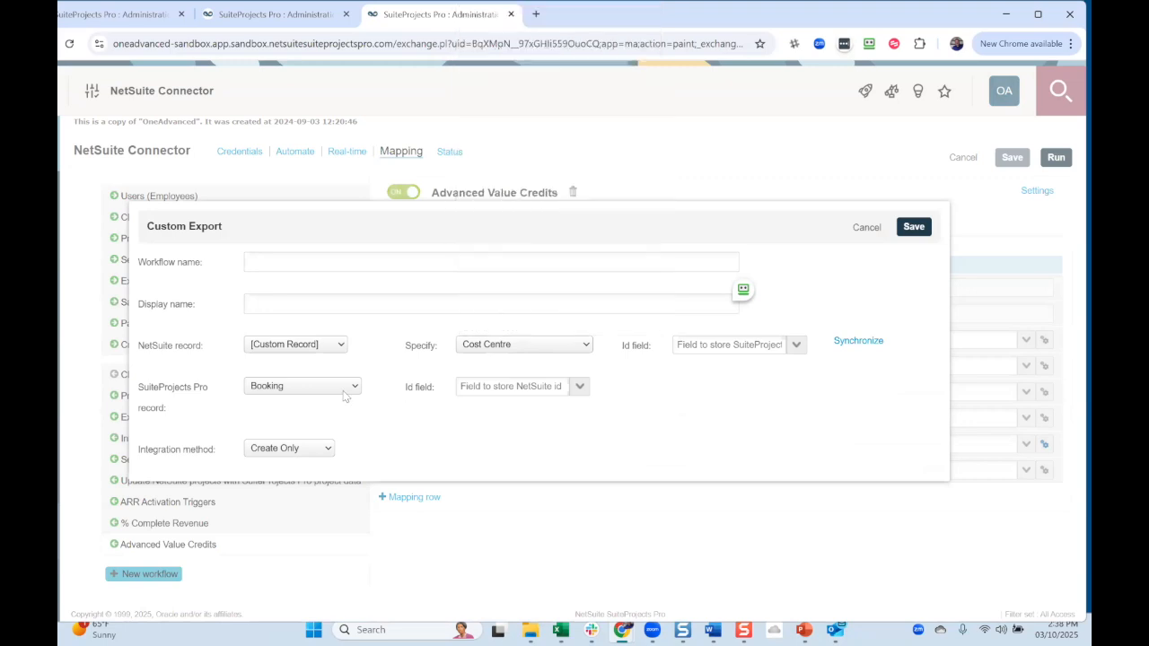
{"action": "left_click", "coordinate": [329, 388]}
{"action": "left_click_drag", "start_coordinate": [354, 128], "coordinate": [356, 232]}
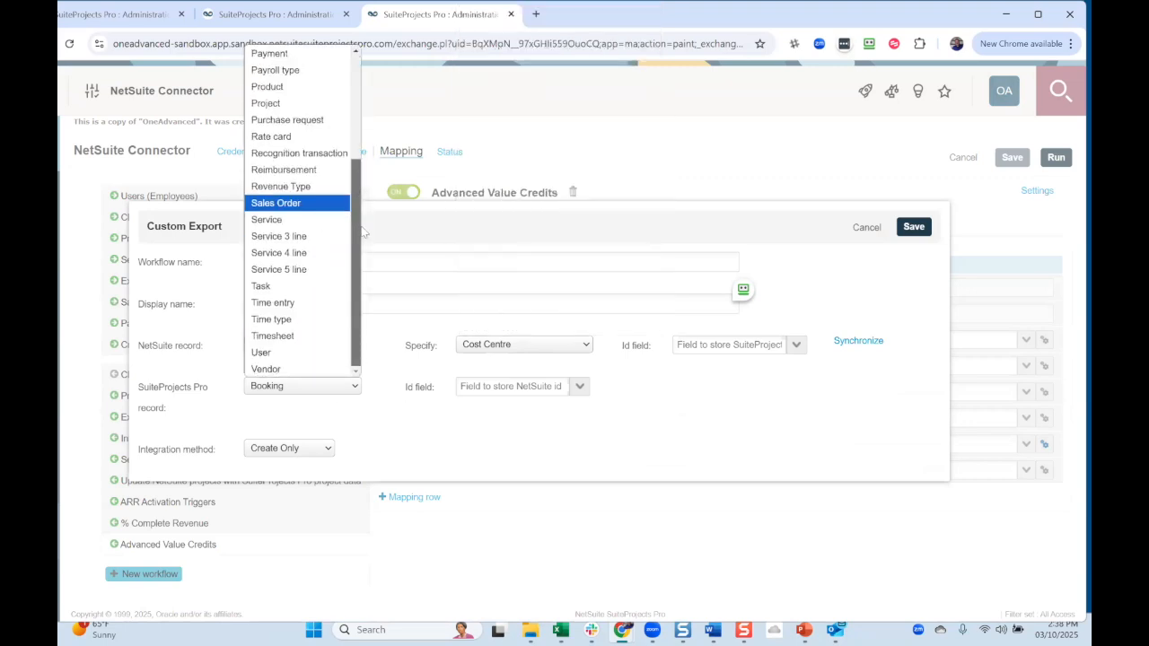
{"action": "left_click_drag", "start_coordinate": [370, 189], "coordinate": [374, 100]}
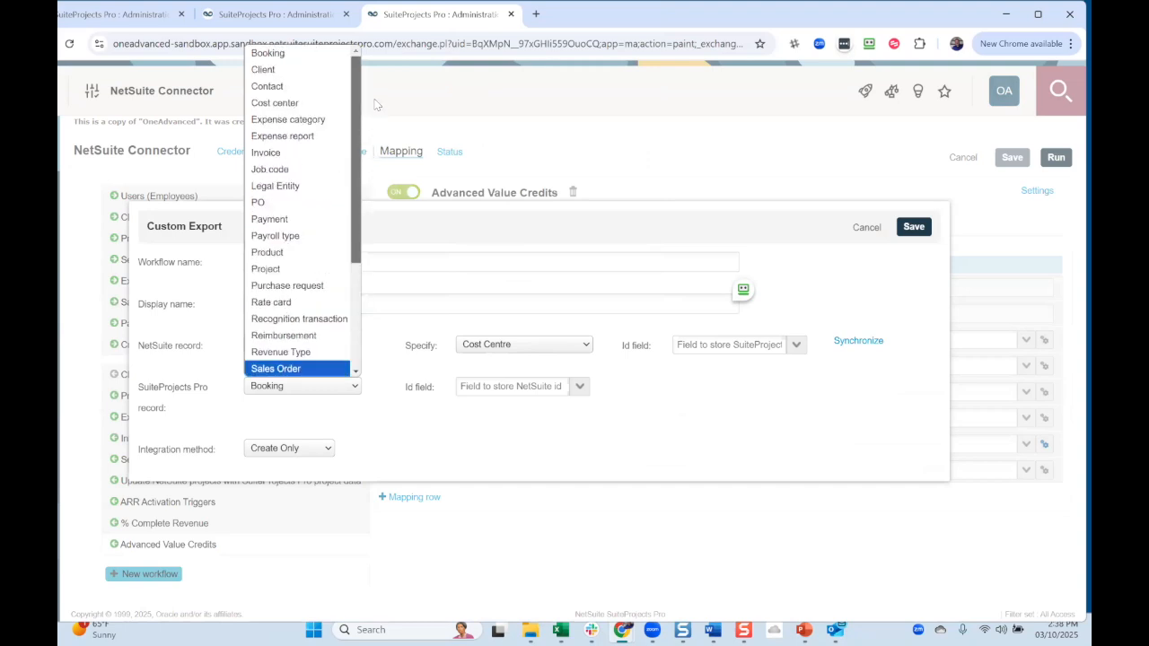
{"action": "left_click_drag", "start_coordinate": [375, 99], "coordinate": [357, 90]}
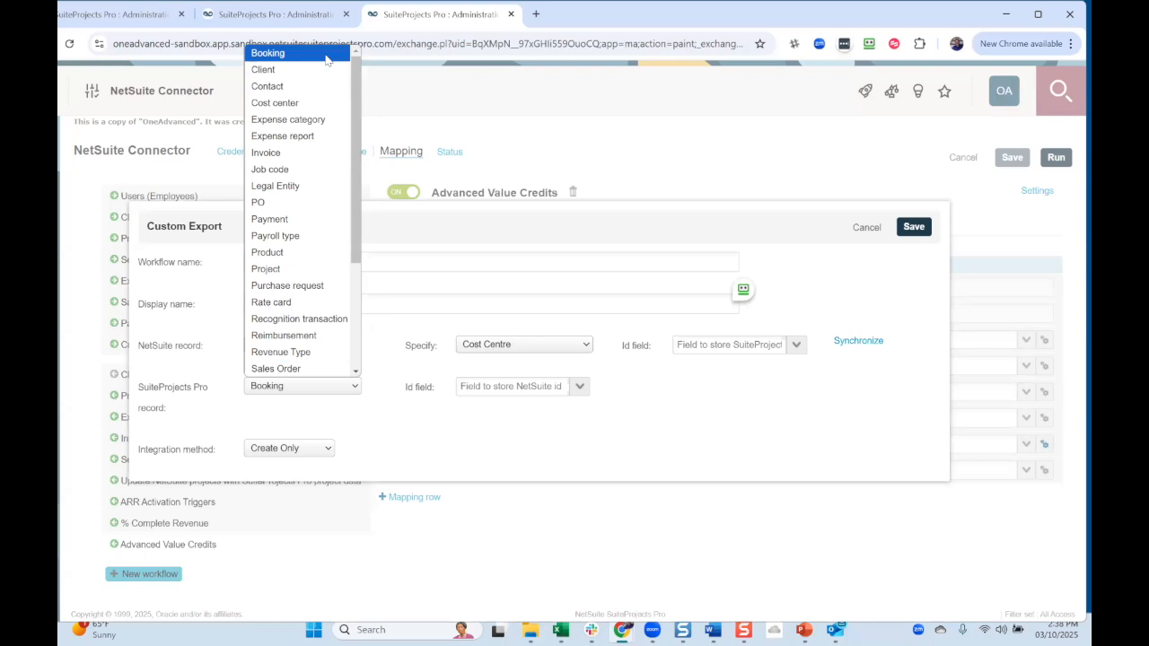
{"action": "left_click", "coordinate": [326, 54]}
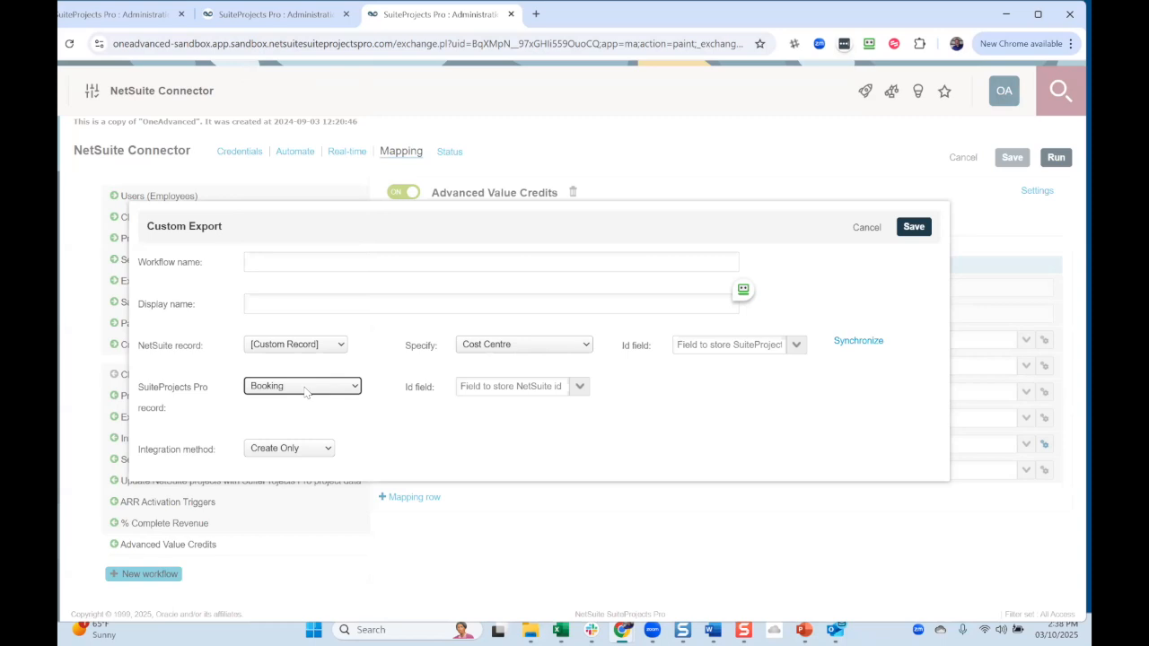
{"action": "left_click", "coordinate": [320, 450]}
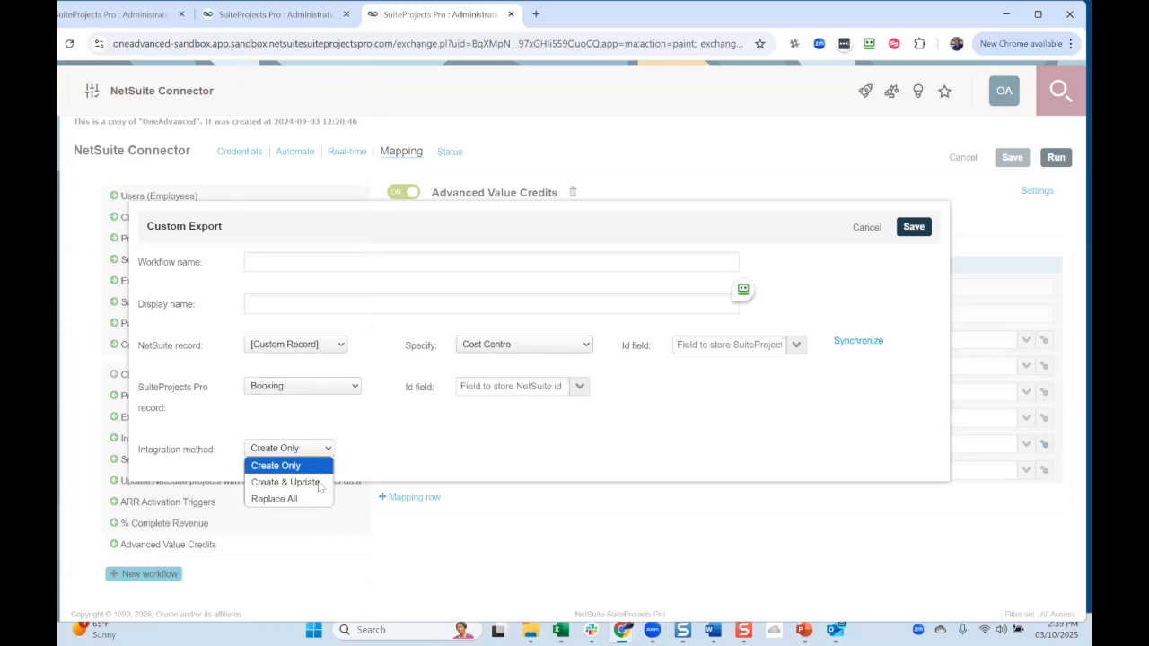
{"action": "left_click", "coordinate": [400, 463]}
{"action": "left_click", "coordinate": [341, 387]}
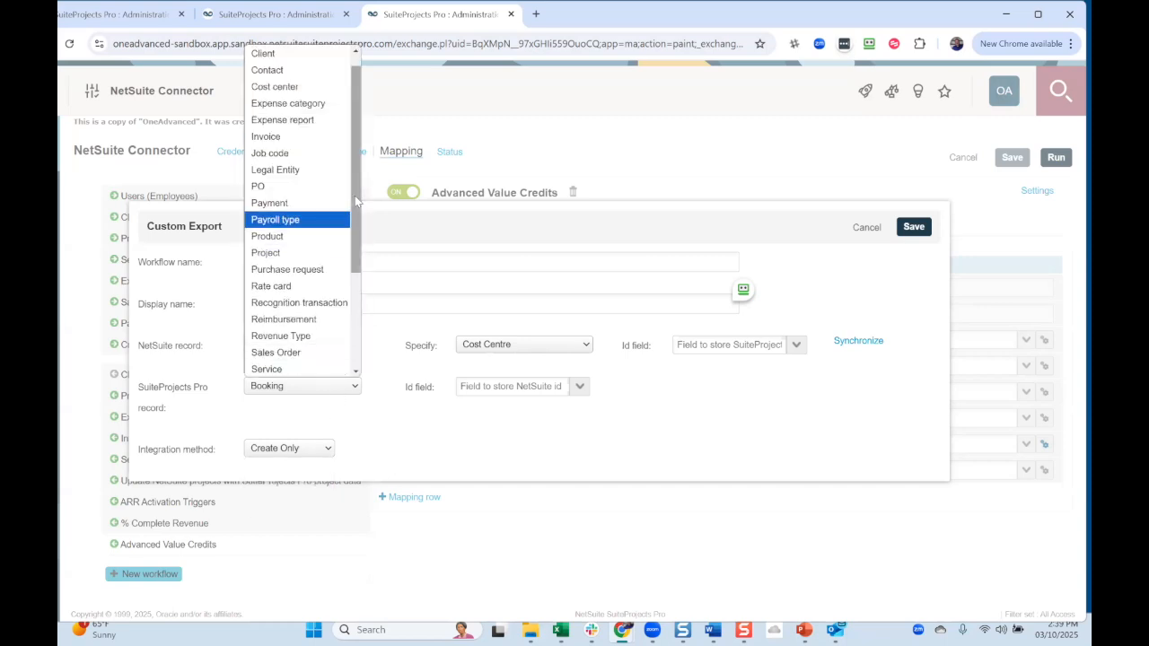
{"action": "left_click_drag", "start_coordinate": [356, 192], "coordinate": [358, 160]}
{"action": "scroll", "coordinate": [353, 233], "scroll_direction": "down", "scroll_amount": 3}
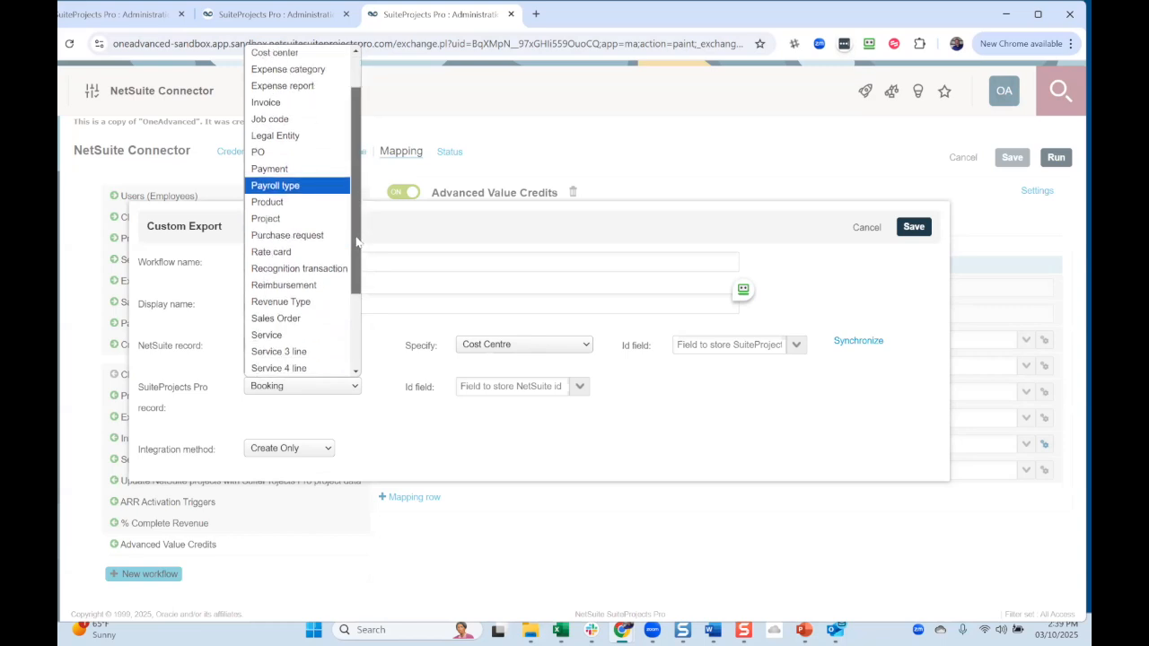
{"action": "scroll", "coordinate": [351, 309], "scroll_direction": "down", "scroll_amount": 1}
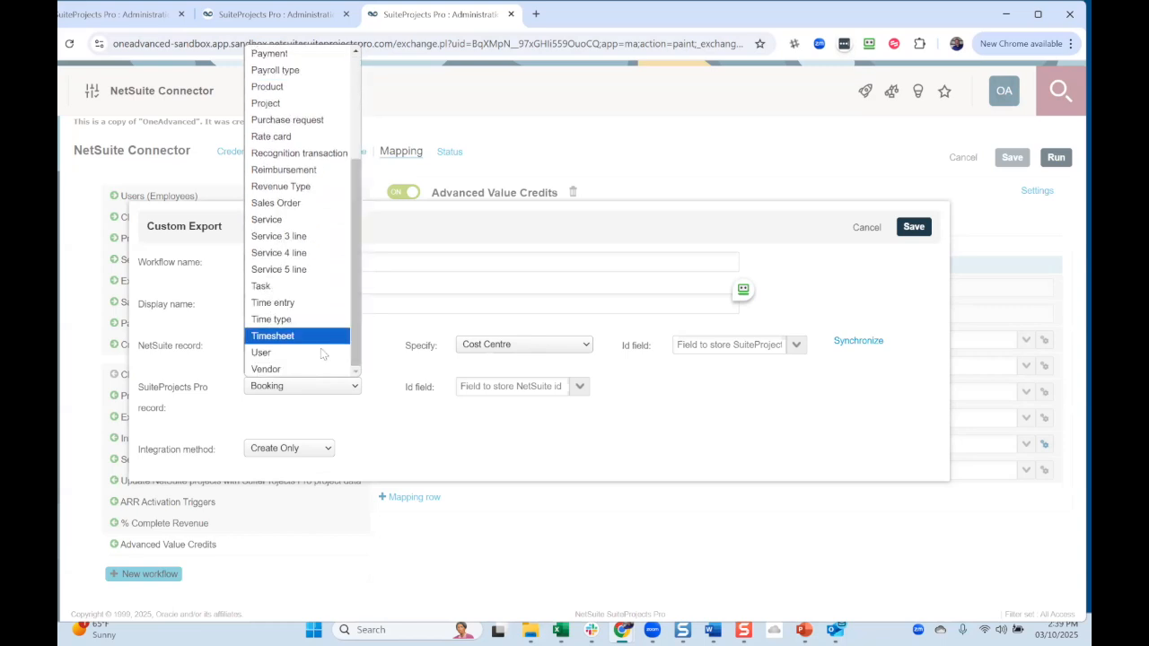
{"action": "scroll", "coordinate": [325, 318], "scroll_direction": "up", "scroll_amount": 4}
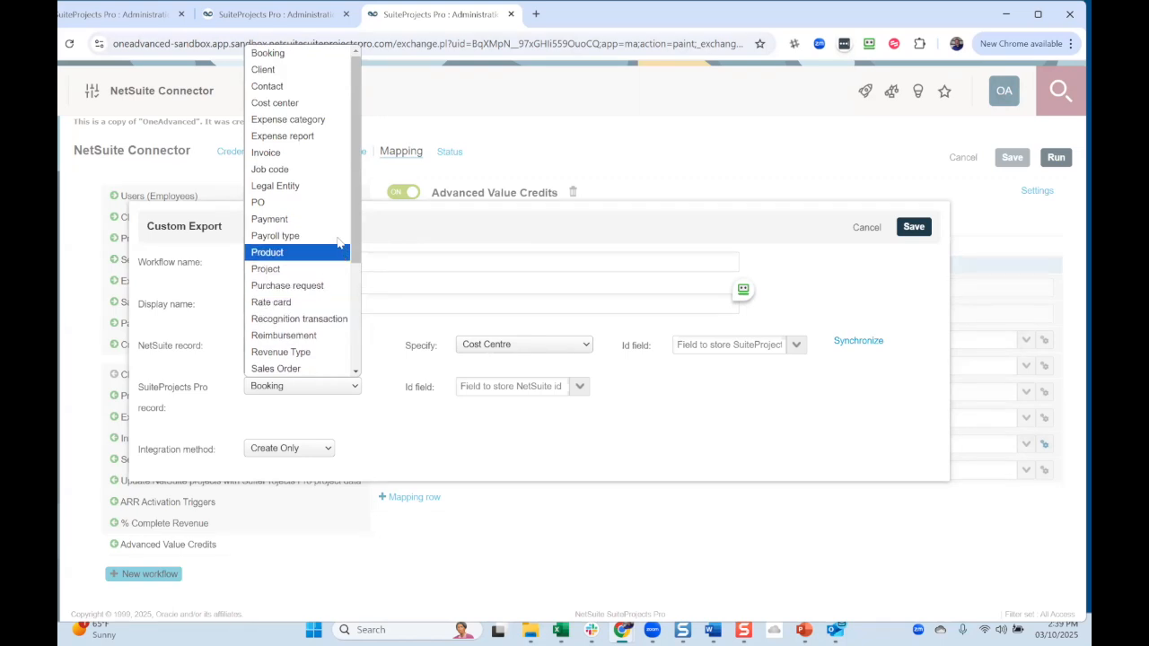
{"action": "left_click", "coordinate": [411, 111]}
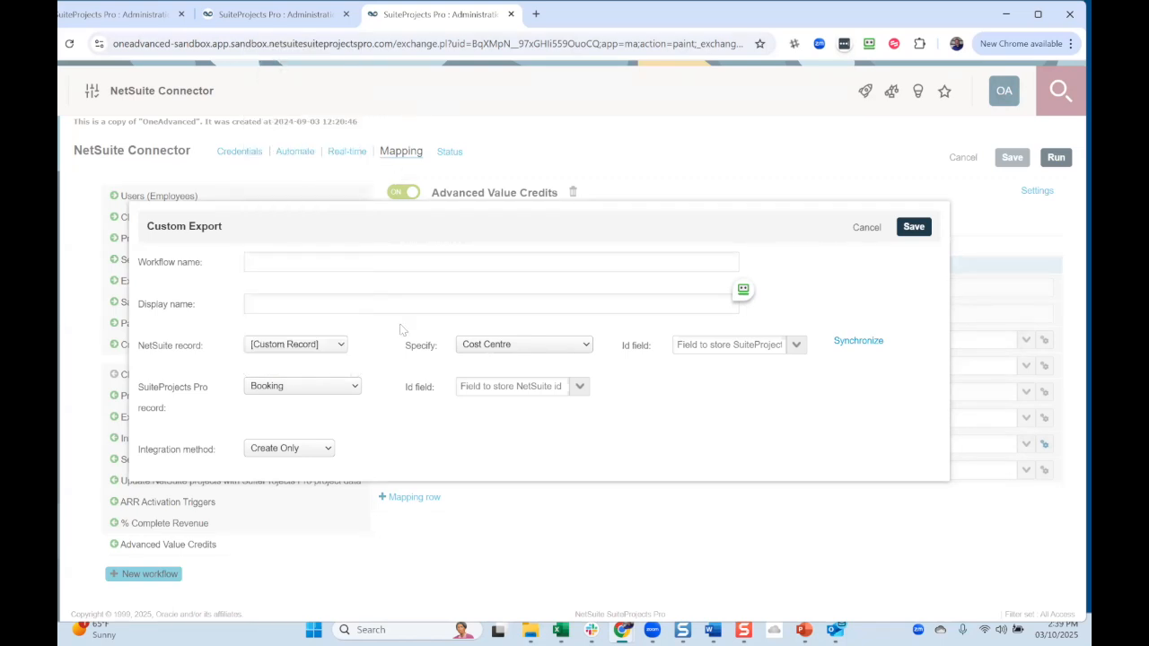
{"action": "left_click", "coordinate": [864, 230]}
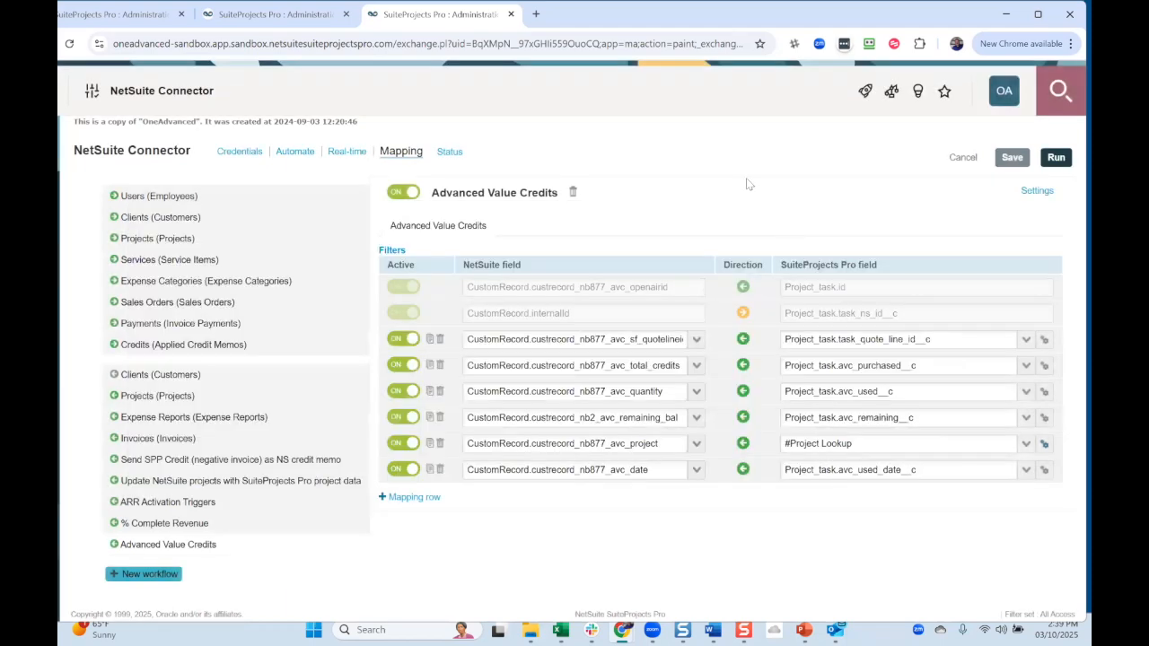